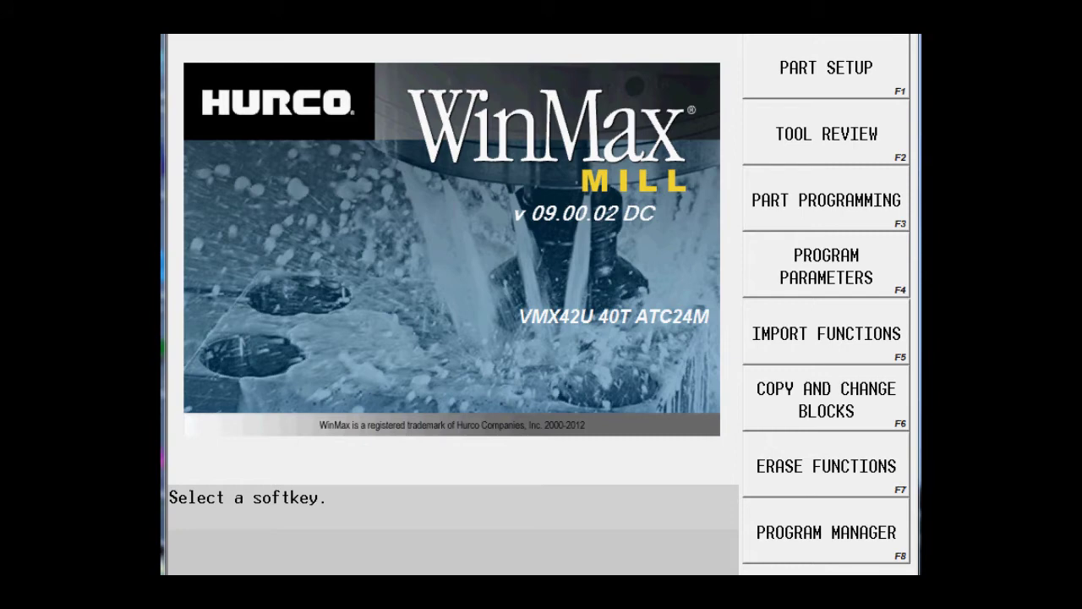
# Create a new conversational program in the program manager and return to the main input screen
pyautogui.press('F8')
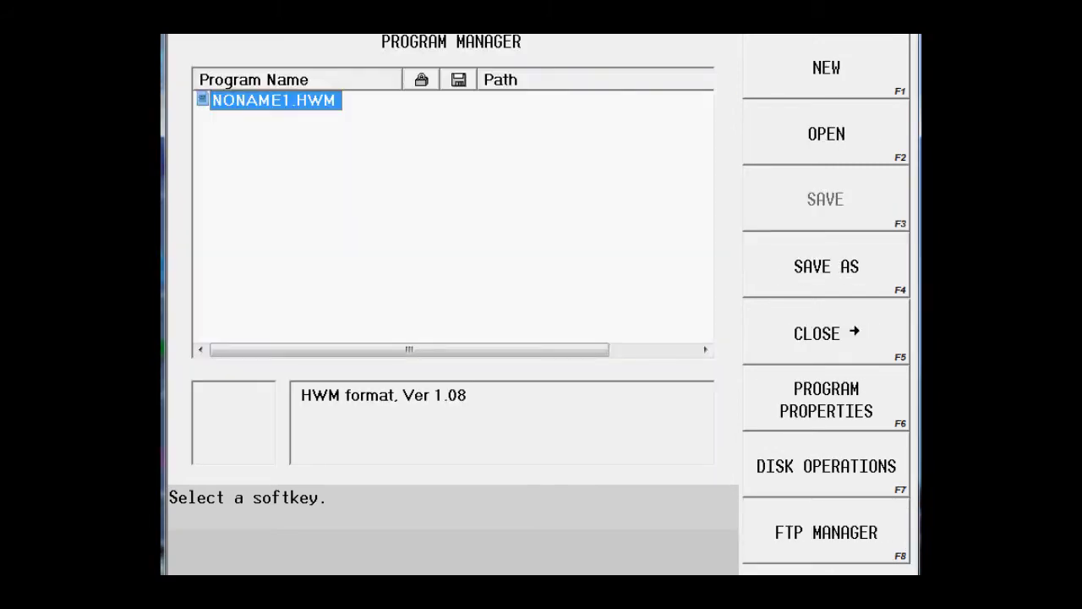
pyautogui.press('Tab')
pyautogui.press('F1')
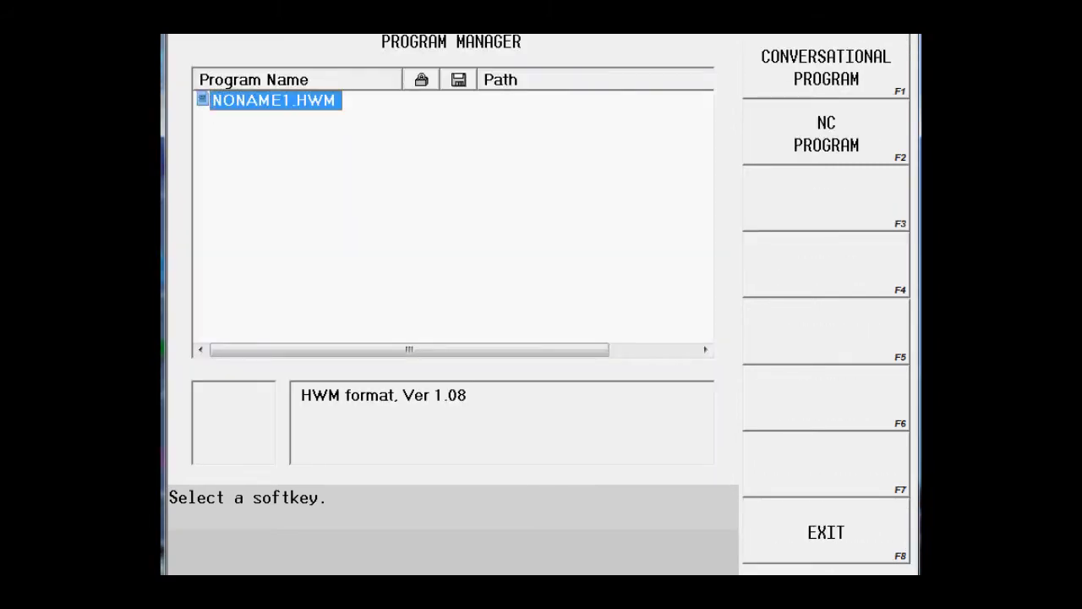
pyautogui.press('Tab')
pyautogui.press('F1')
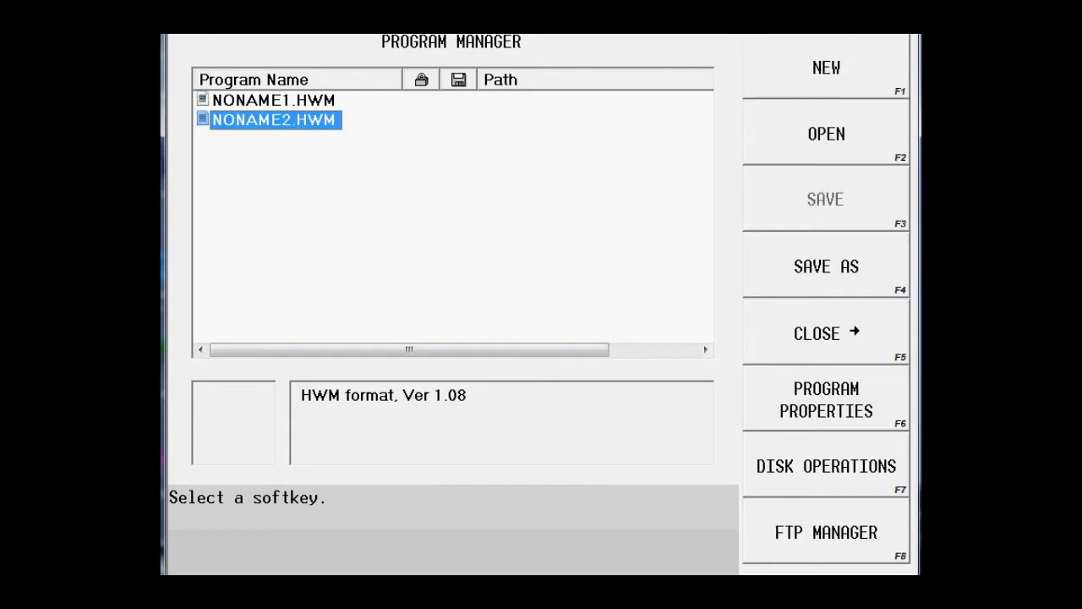
pyautogui.hotkey('ctrl', 'i')
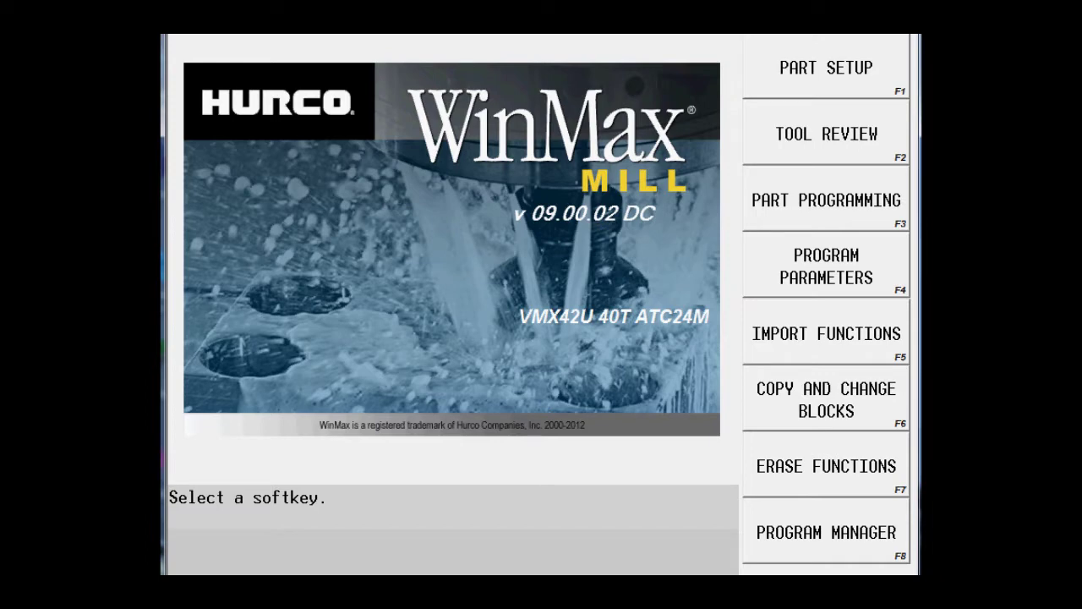
# Enable manual stock sizing in the part setup's stock geometry and set the stock type to Cylinder
pyautogui.press('F1')
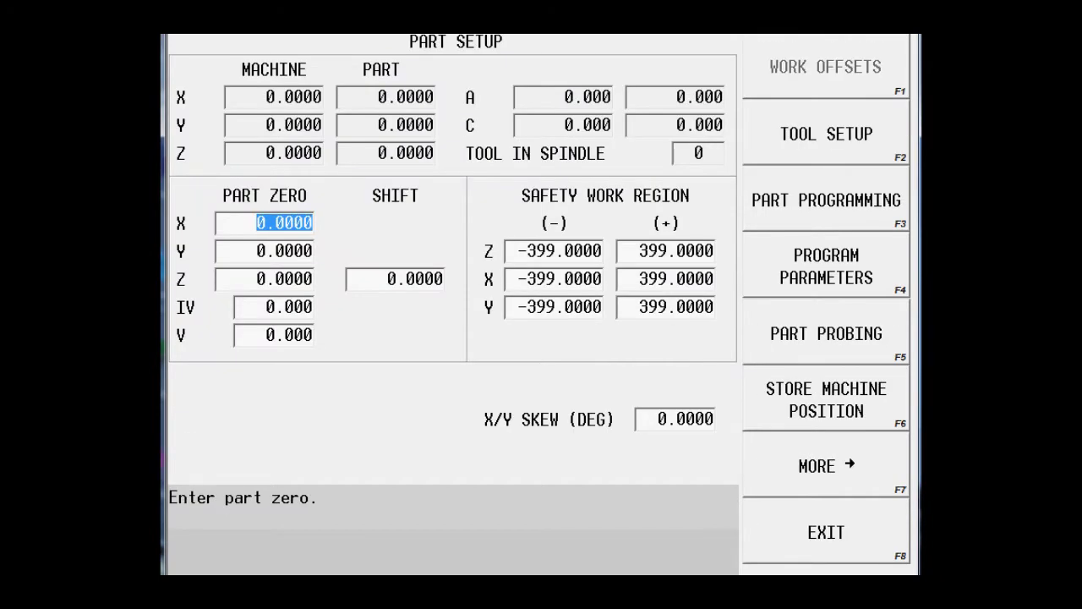
pyautogui.press('F7')
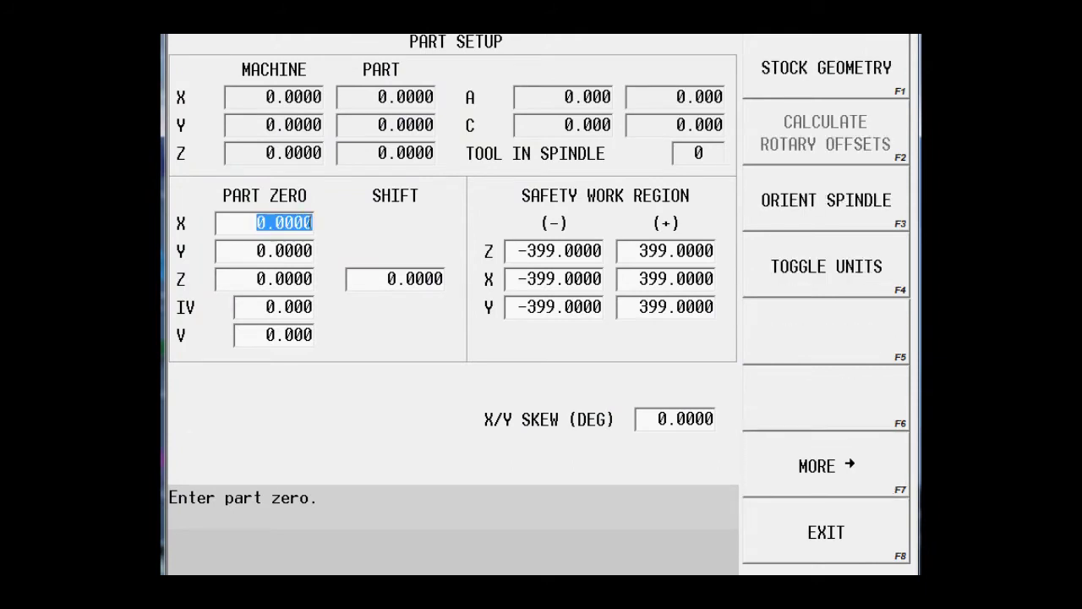
pyautogui.press('F1')
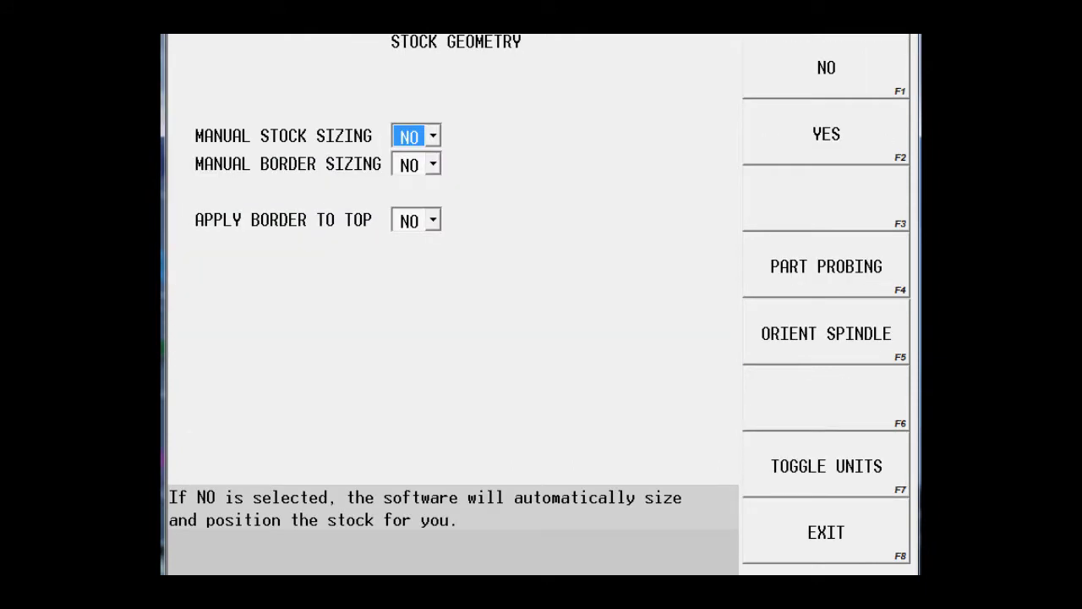
pyautogui.click(433, 136)
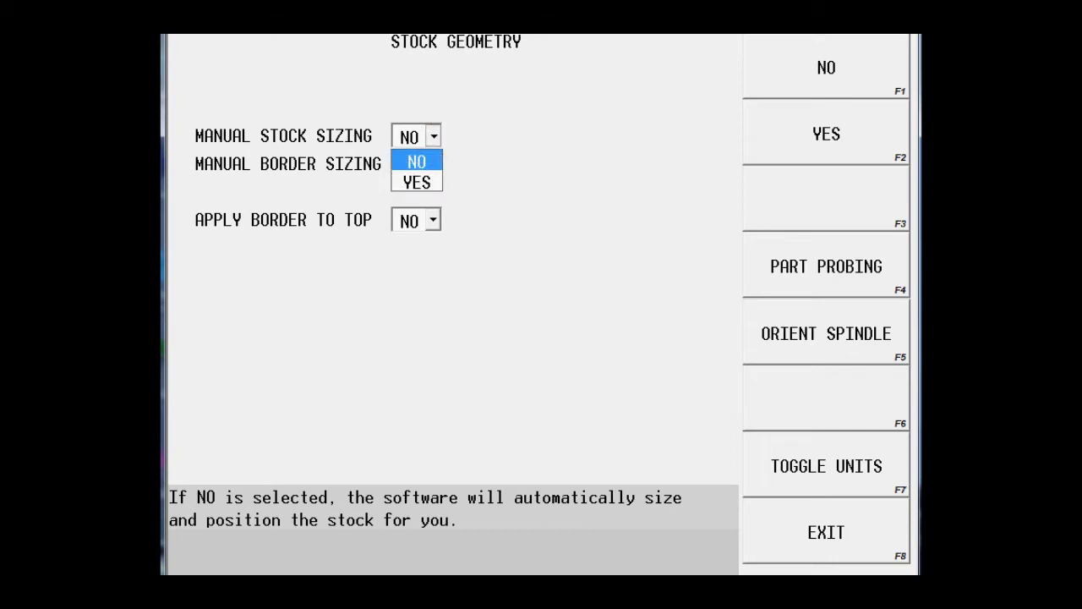
pyautogui.click(415, 181)
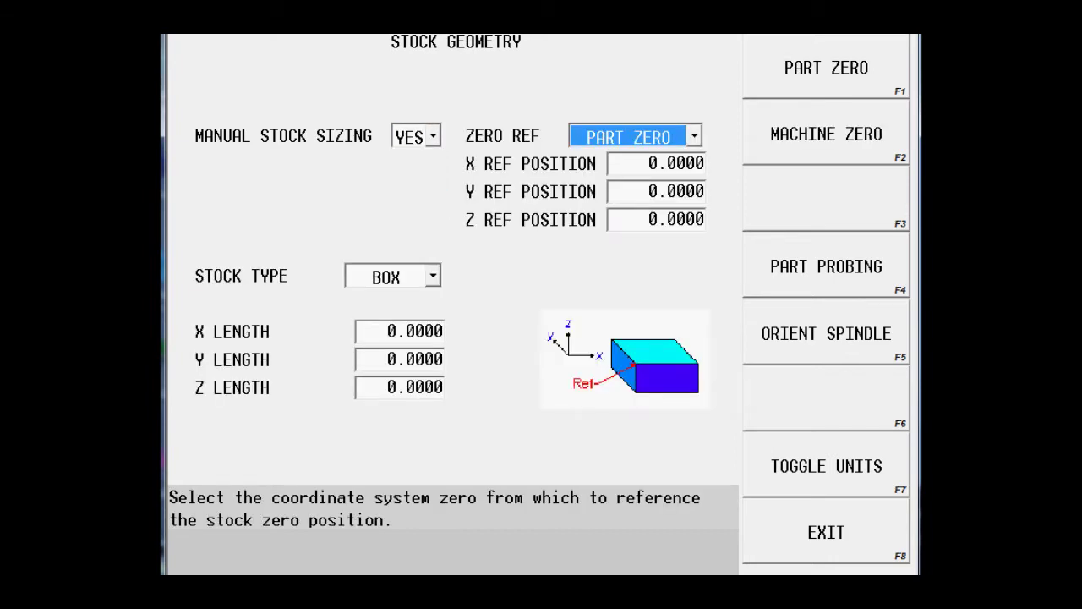
pyautogui.press('Tab')
pyautogui.hotkey('alt', 'Down')
pyautogui.press('Down')
pyautogui.press('Return')
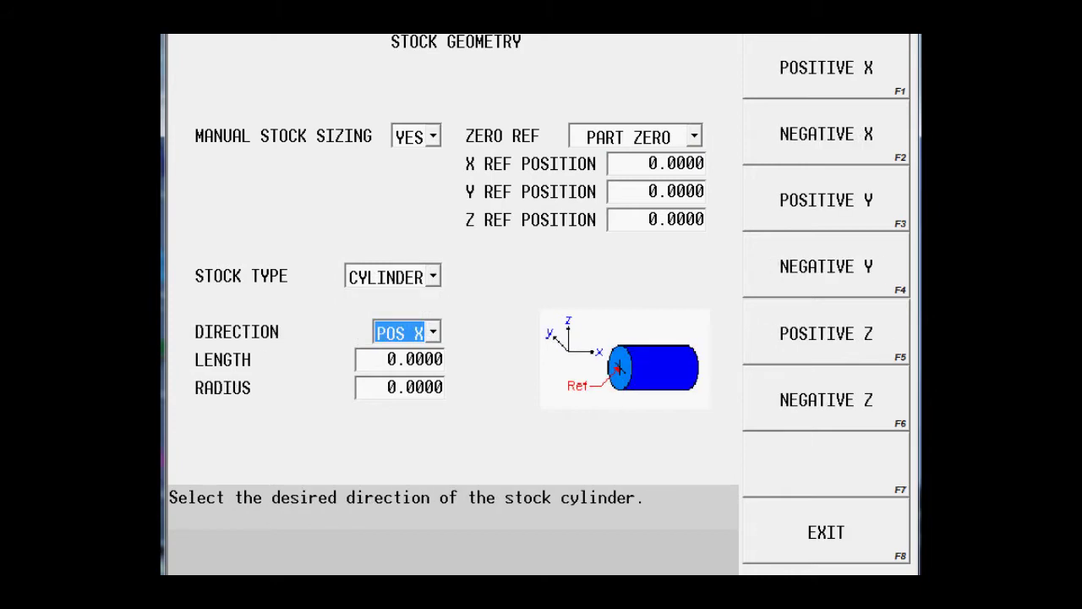
# Set the stock cylinder's direction to NEG Z
pyautogui.hotkey('alt', 'Down')
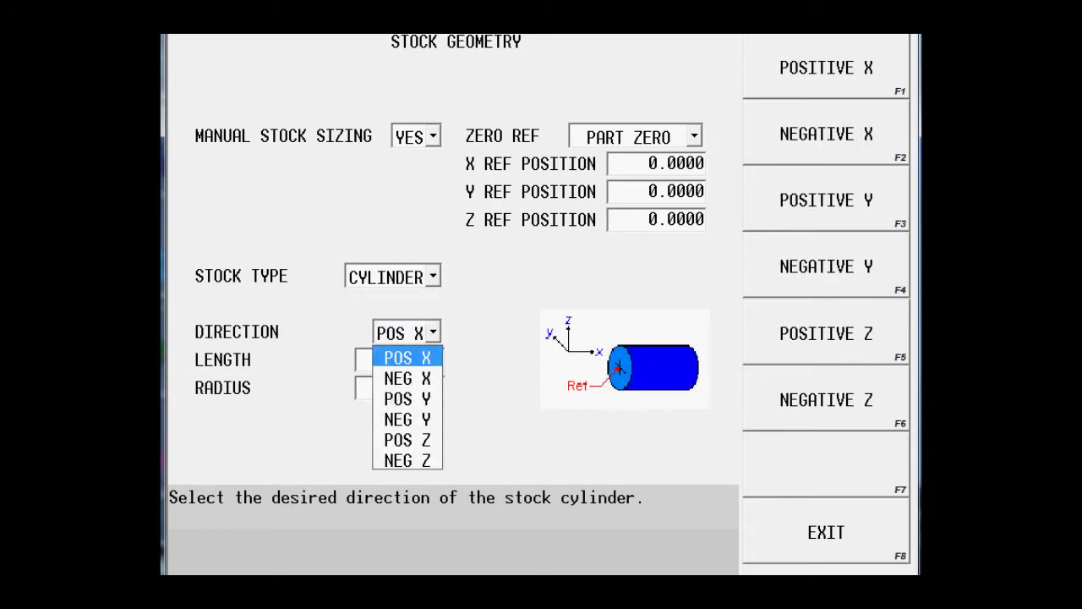
pyautogui.press('Down')
pyautogui.press('Down')
pyautogui.press('Down')
pyautogui.press('Down')
pyautogui.press('Down')
pyautogui.press('Up')
pyautogui.press('Down')
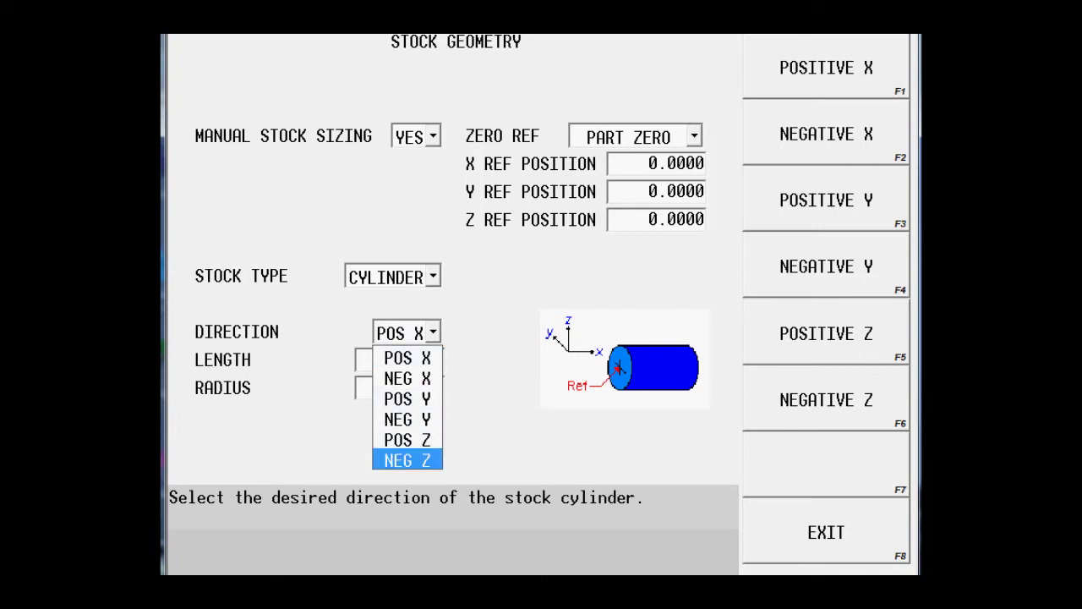
pyautogui.press('Return')
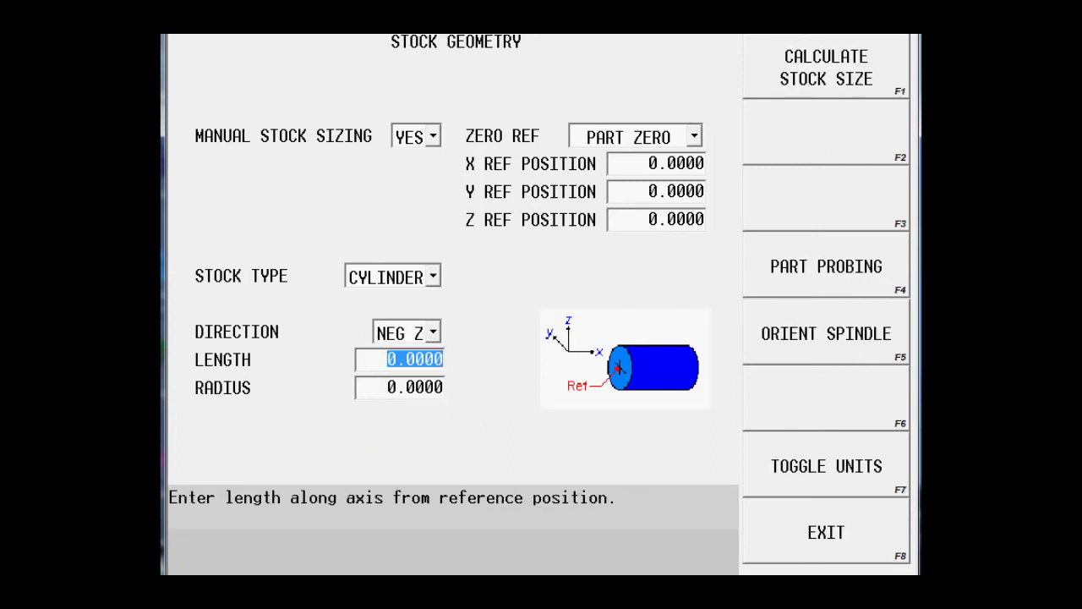
# Set the stock cylinder's length to 0.5 and radius to 4.0, and return to the main input screen
pyautogui.write('.5')
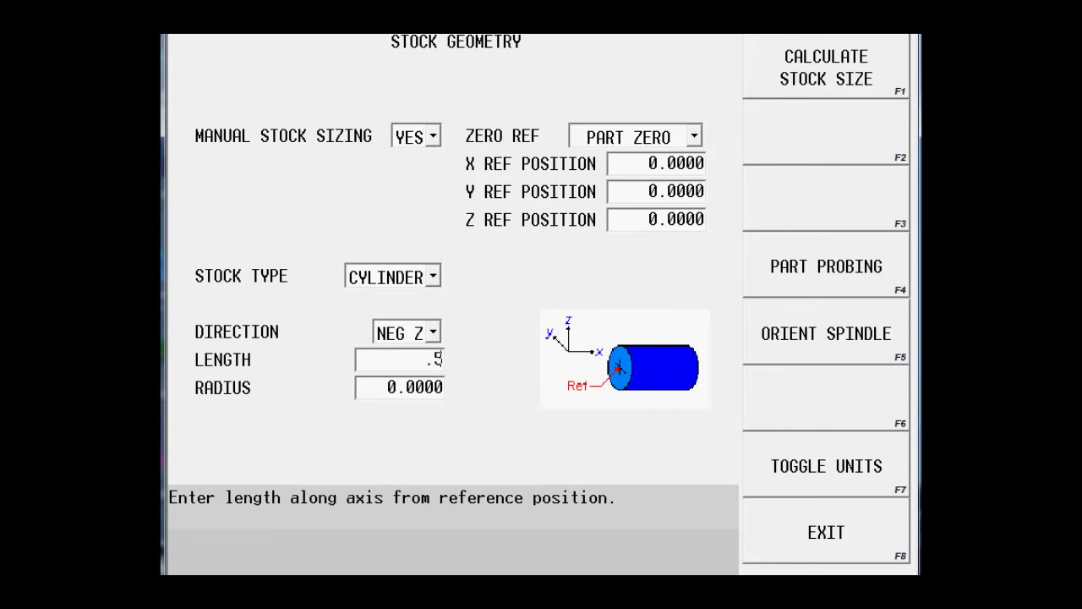
pyautogui.press('Return')
pyautogui.write('4.0')
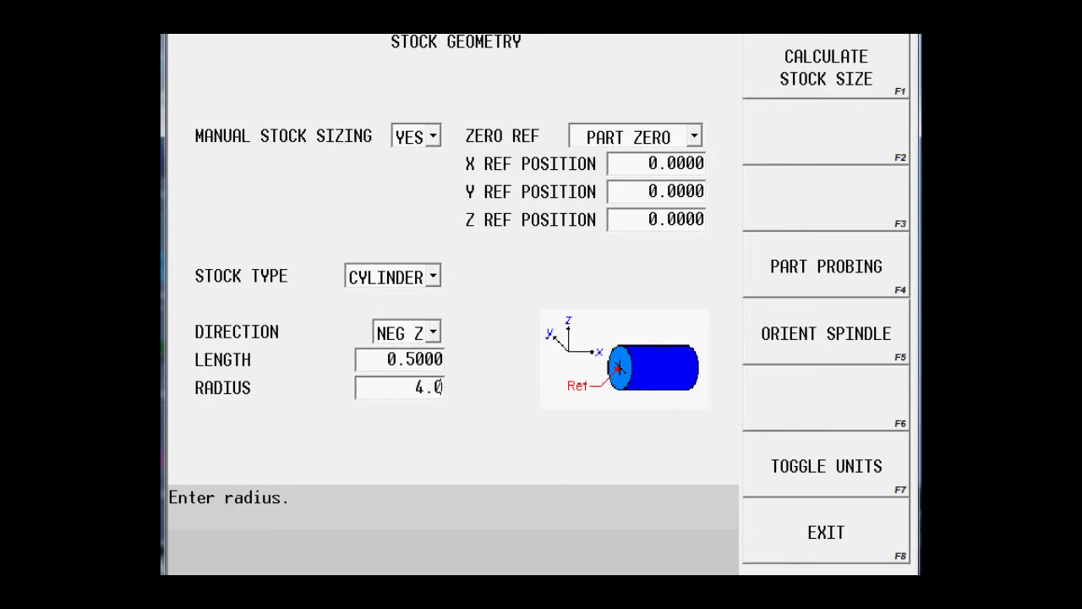
pyautogui.press('Return')
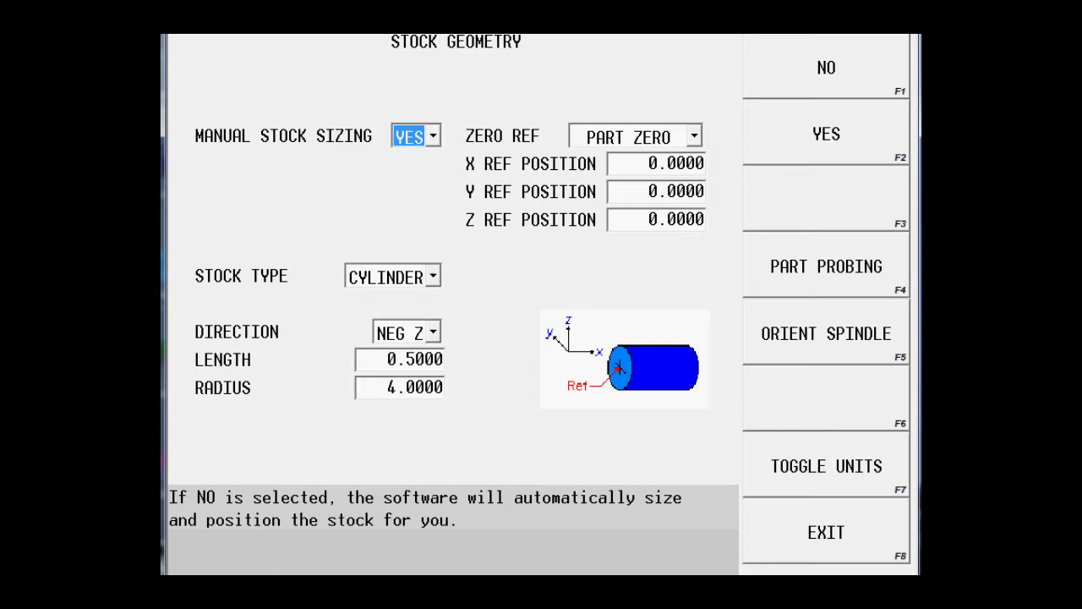
pyautogui.hotkey('ctrl', 'i')
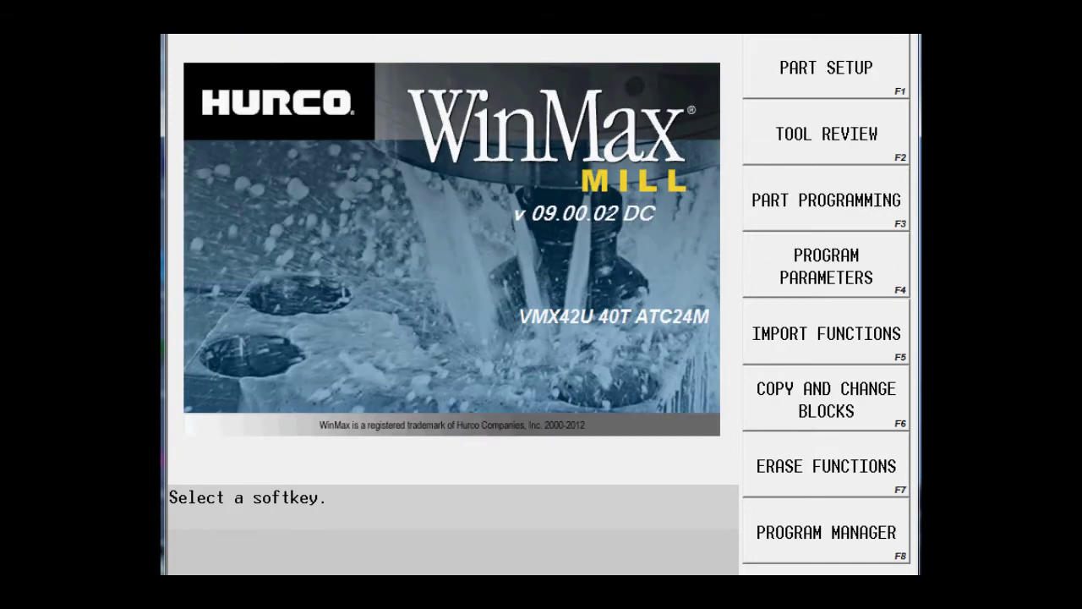
# Check the diameter, speed, feed and flute settings of tool 1 in Tool Setup
pyautogui.press('F2')
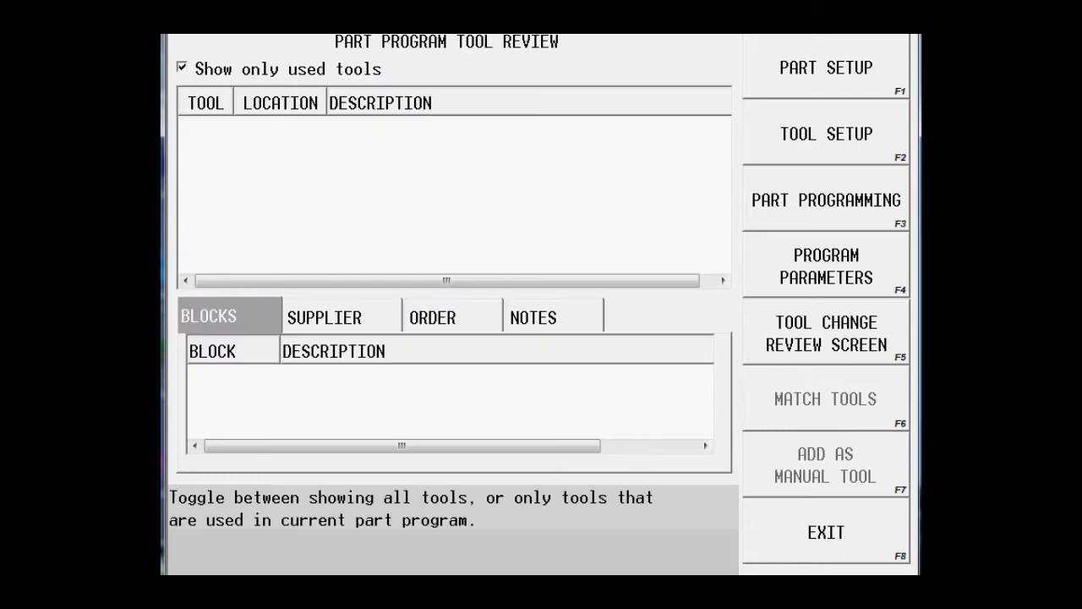
pyautogui.press('F2')
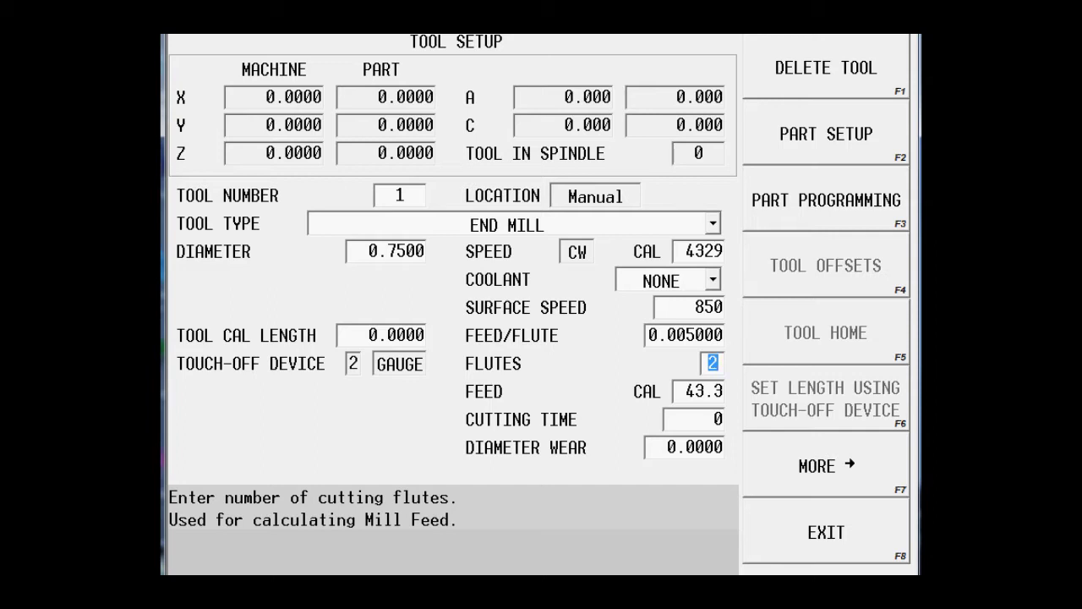
pyautogui.press('F8')
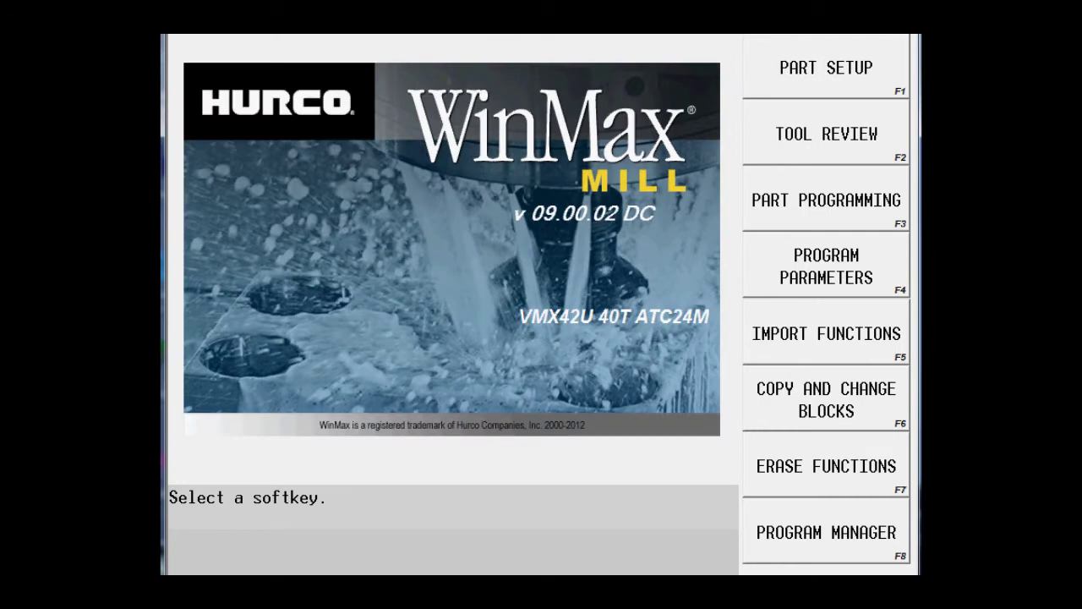
# Add a mill slot as block 1 of the part program and set its shape to Arc
pyautogui.press('F3')
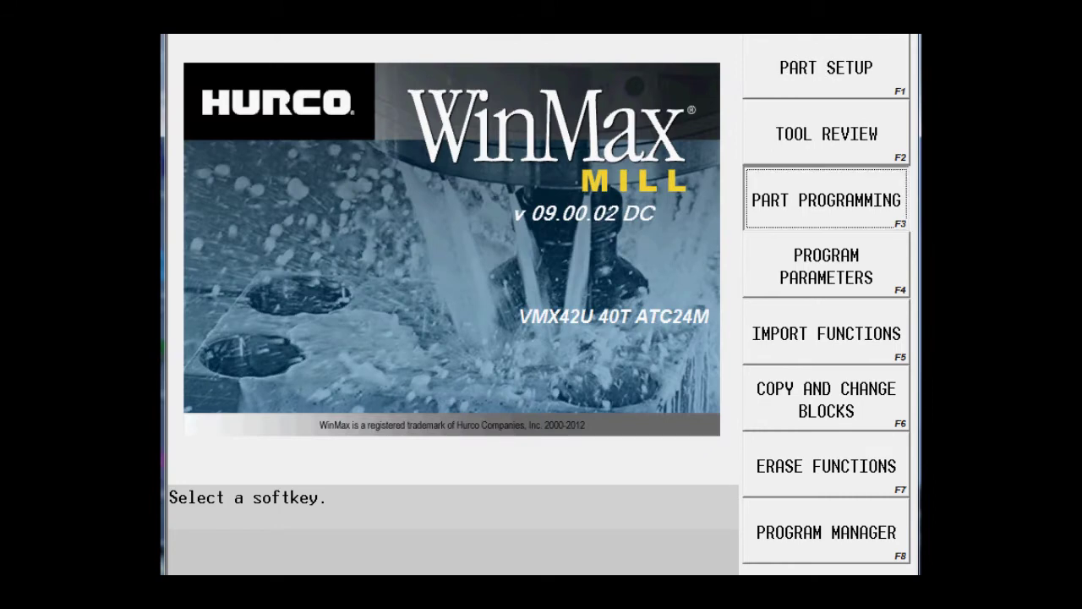
pyautogui.press('F3')
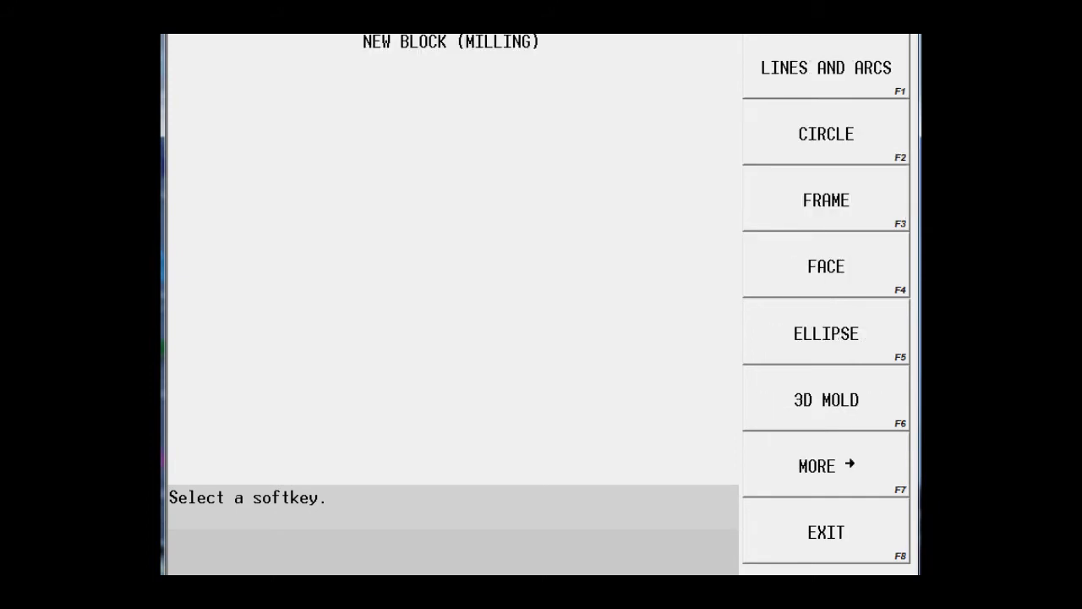
pyautogui.press('F7')
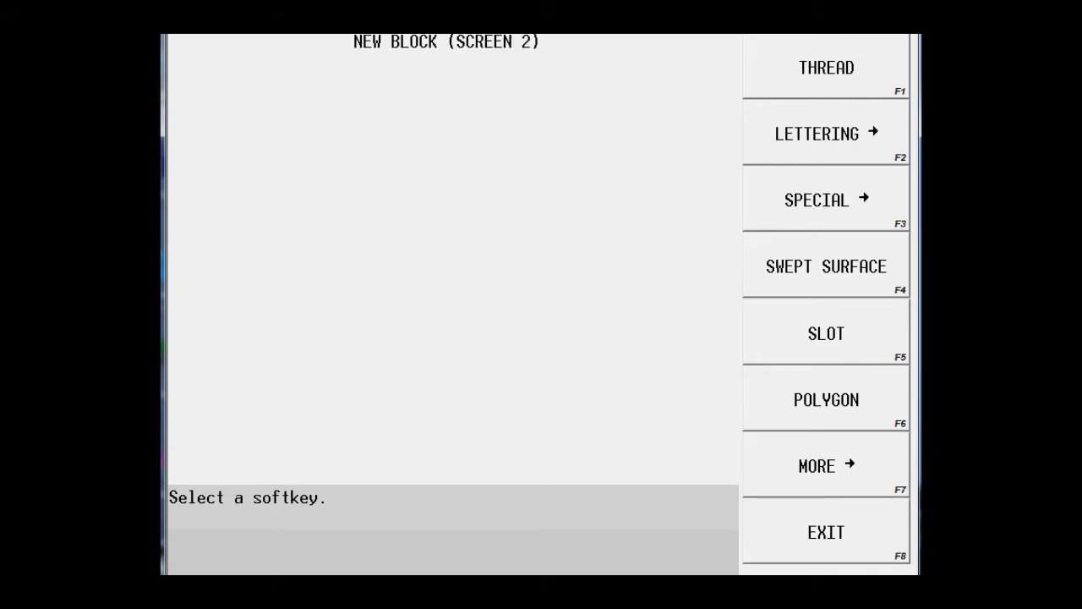
pyautogui.press('F5')
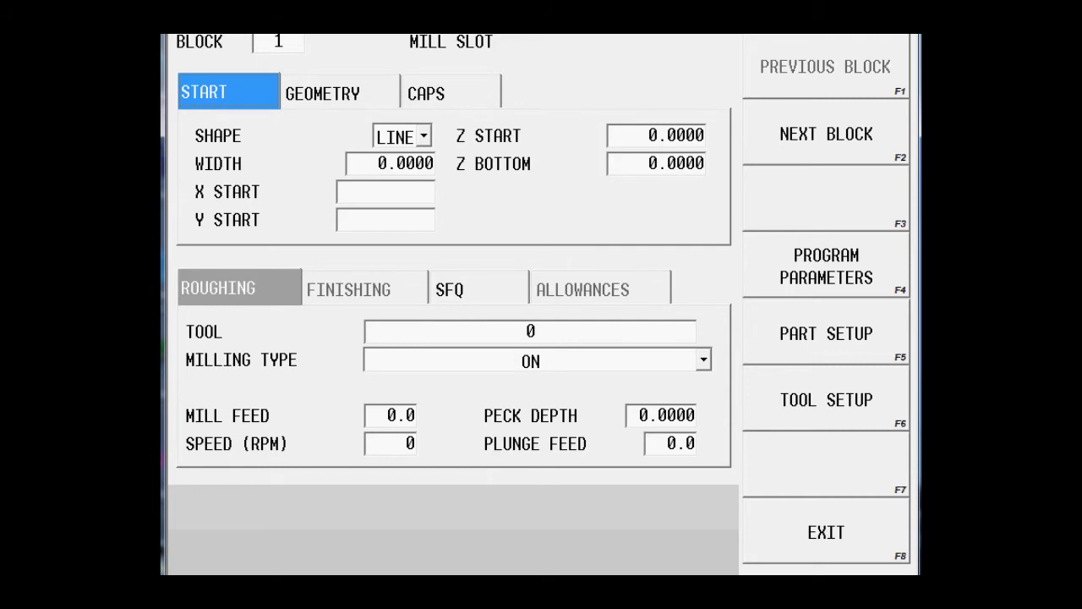
pyautogui.click(423, 136)
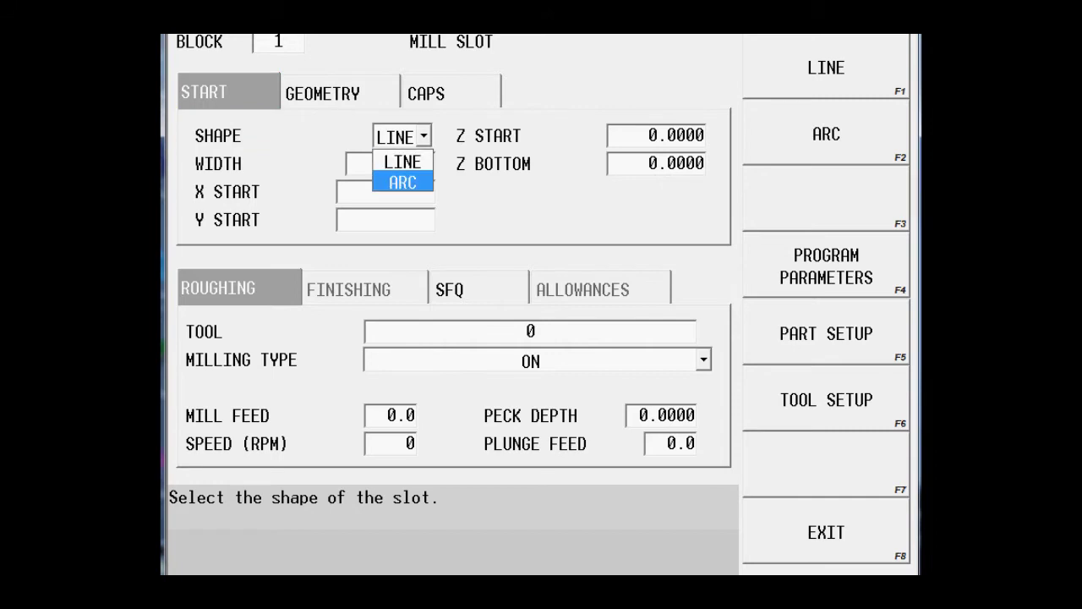
pyautogui.press('Return')
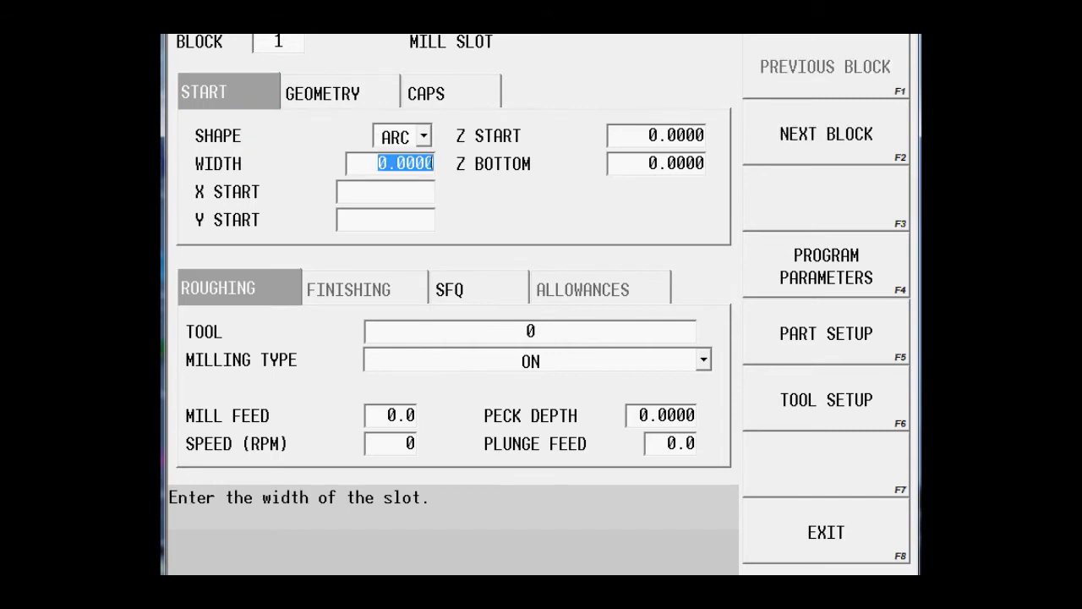
# Set the arc slot's width to 1.0 and its start point to X 3.0, Y 0
pyautogui.write('1.0')
pyautogui.press('Return')
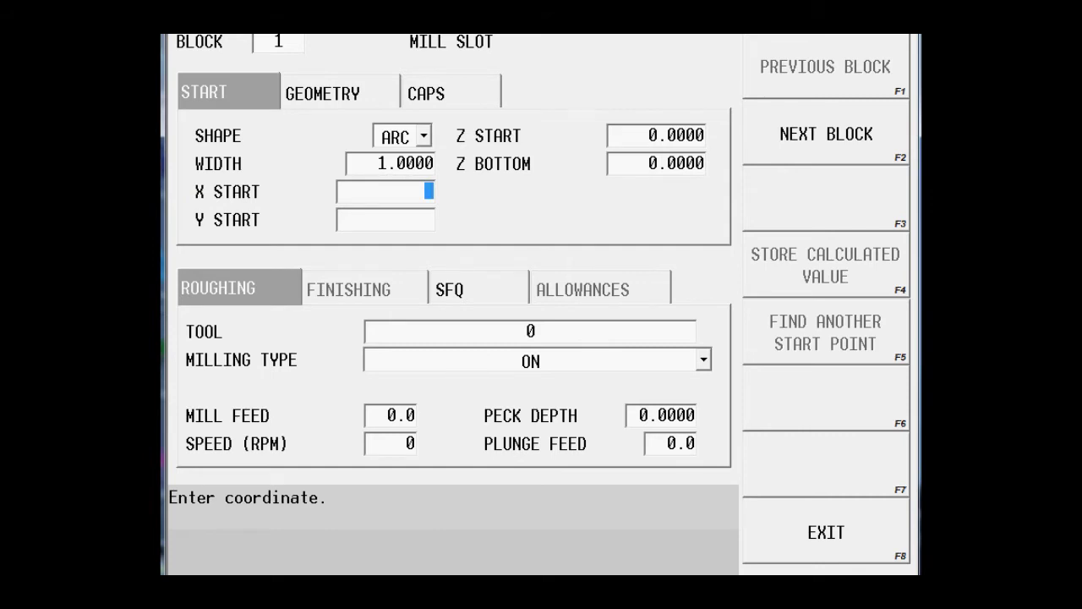
pyautogui.write('3.')
pyautogui.press('Return')
pyautogui.write('0')
pyautogui.press('Return')
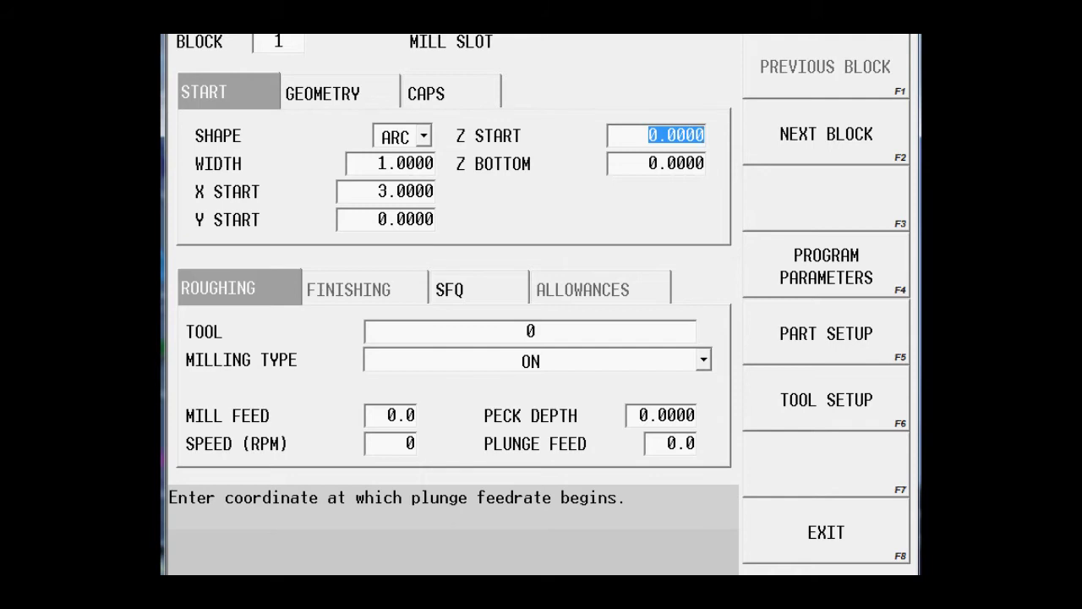
# Set the slot's Z start to 0.1 and Z bottom to -0.55
pyautogui.write('.1')
pyautogui.press('Return')
pyautogui.write('-.55')
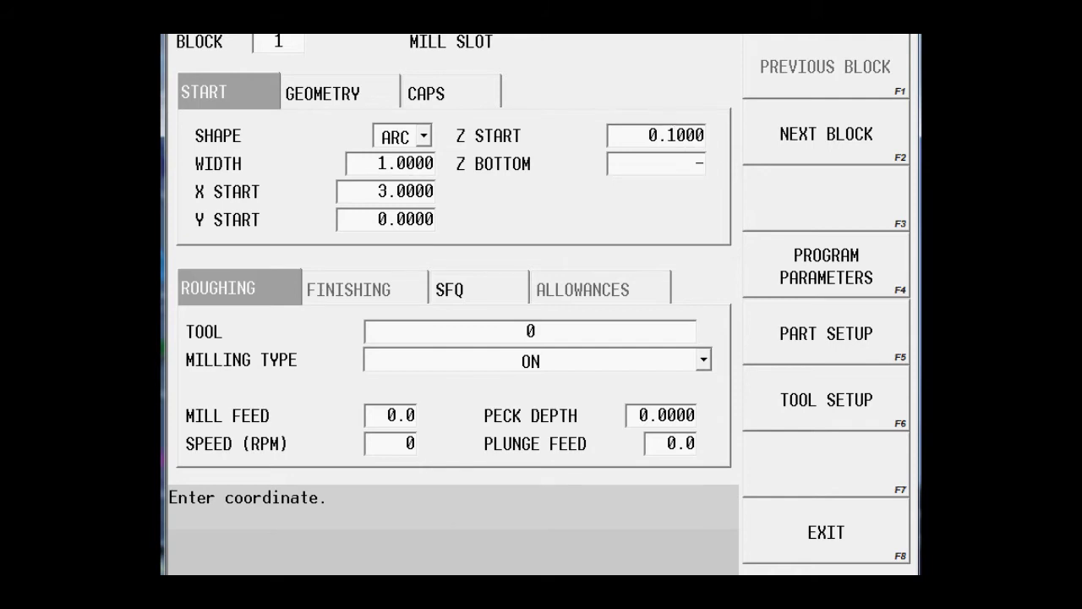
pyautogui.press('Return')
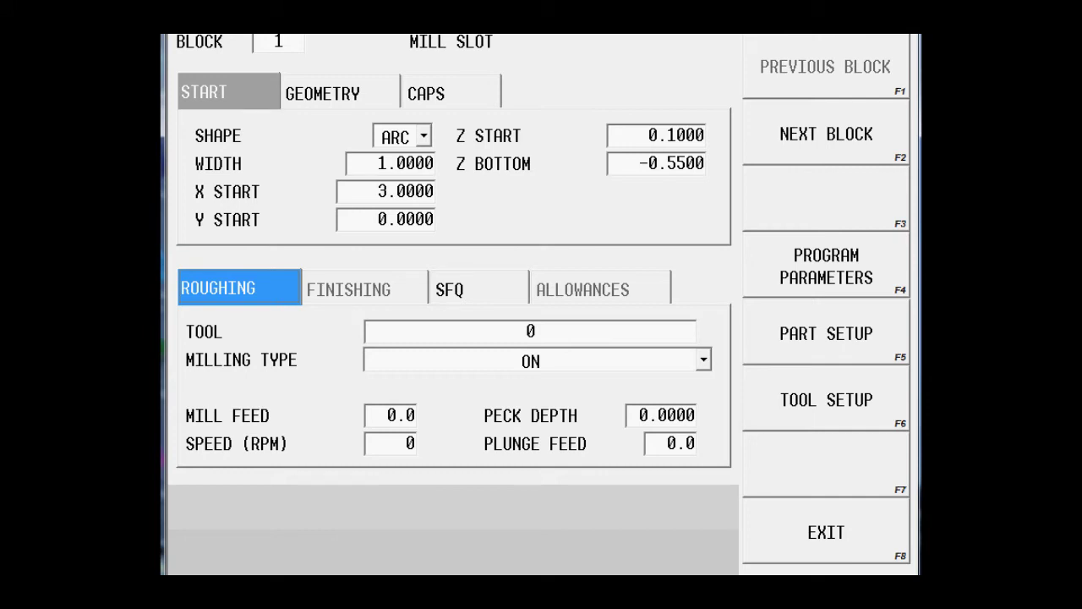
# Assign tool 1, the 0.75 end mill, to the slot's roughing pass with milling type Inside Tangent
pyautogui.press('Return')
pyautogui.write('1')
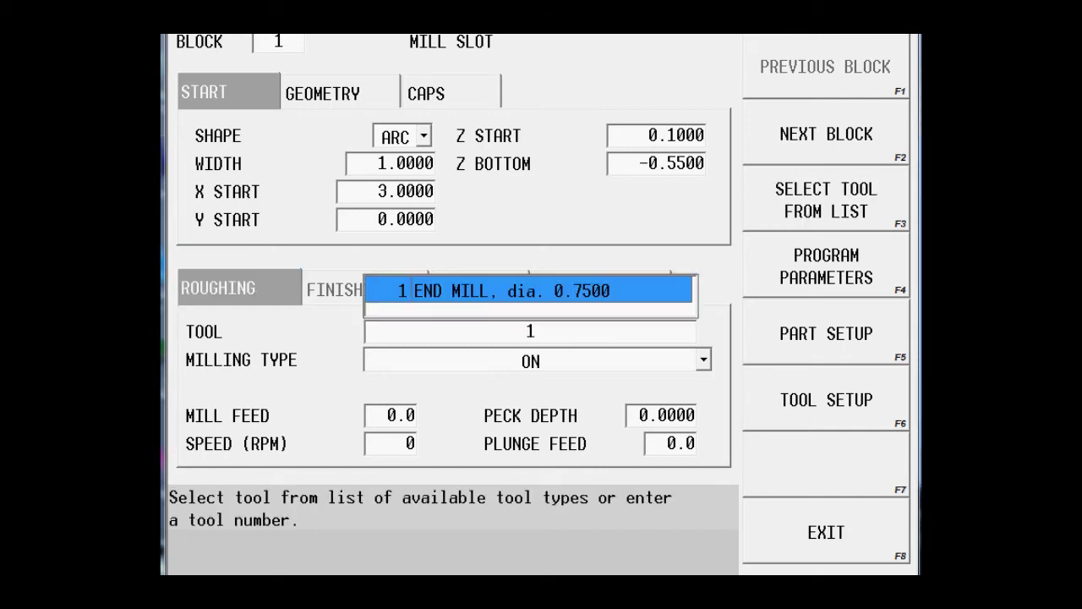
pyautogui.press('Return')
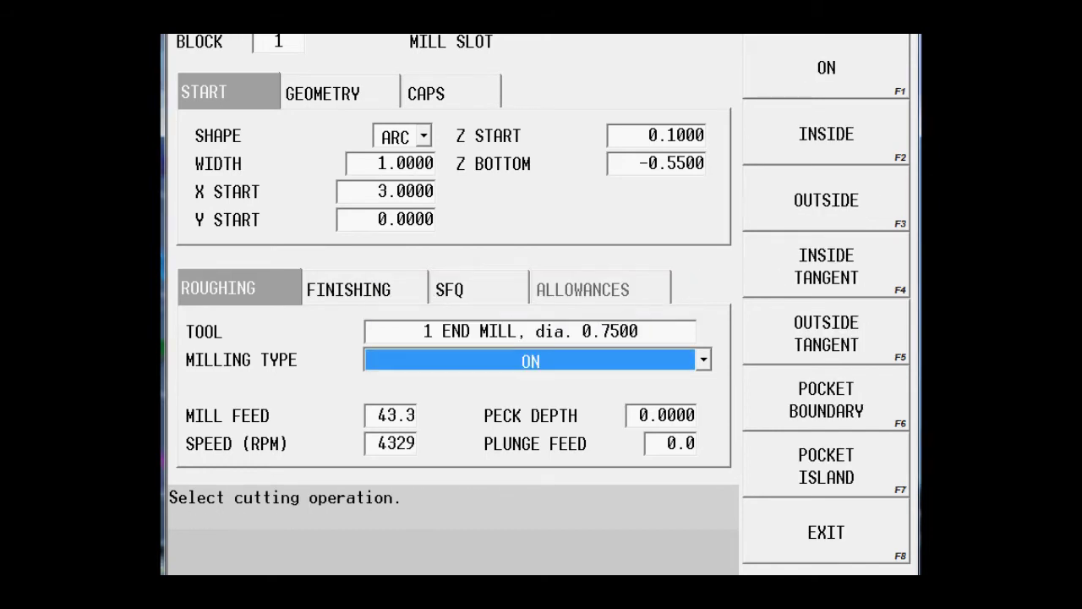
pyautogui.press('F4')
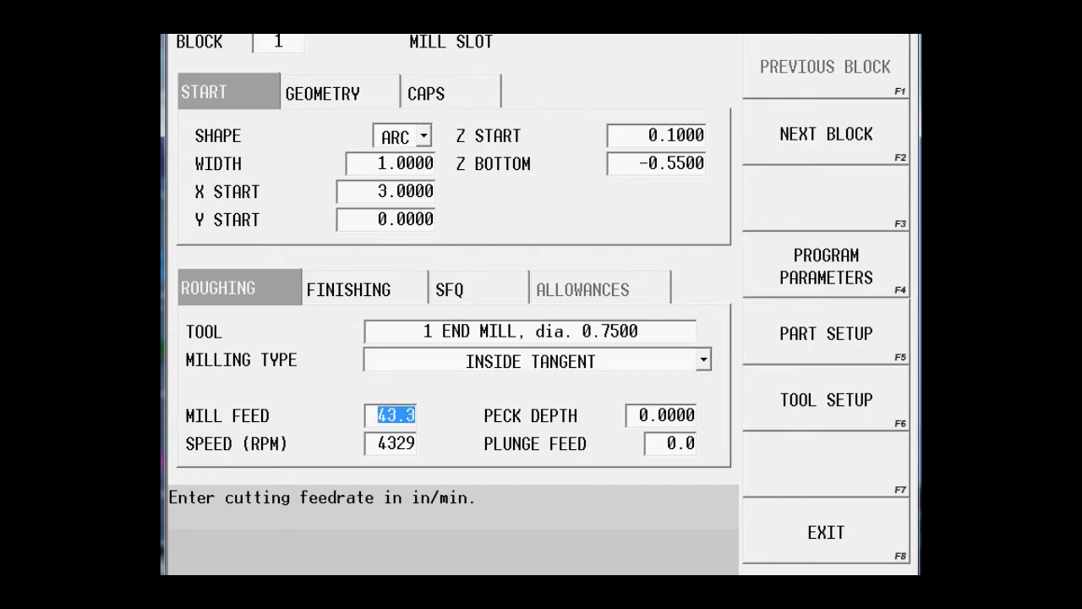
# Set the slot's roughing peck depth to 0.1 and plunge feed to 20, keeping the calculated mill feed
pyautogui.press('Return')
pyautogui.write('.1')
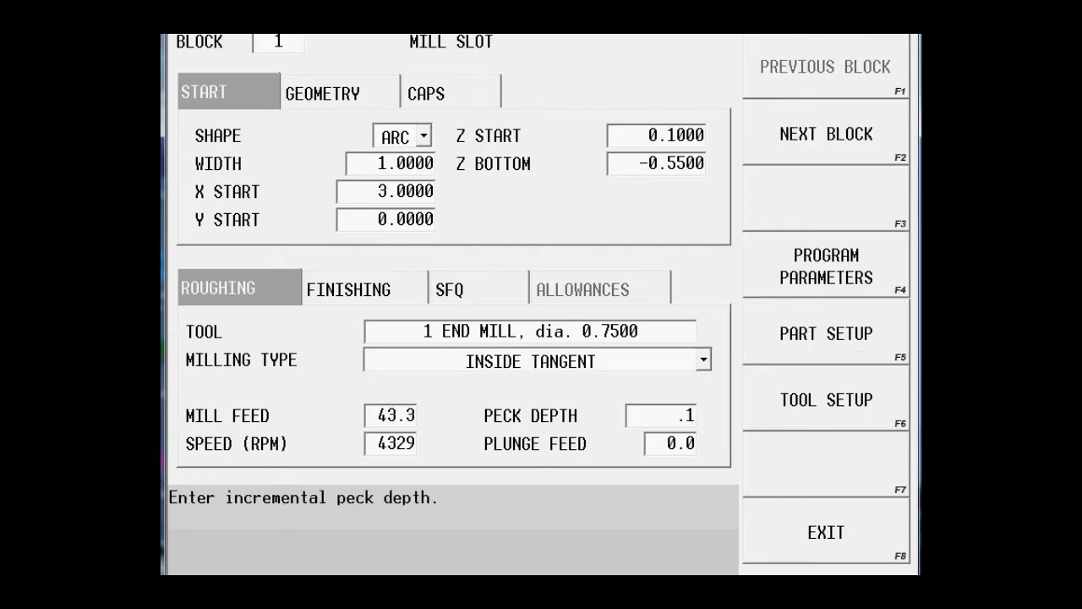
pyautogui.press('Return')
pyautogui.write('20')
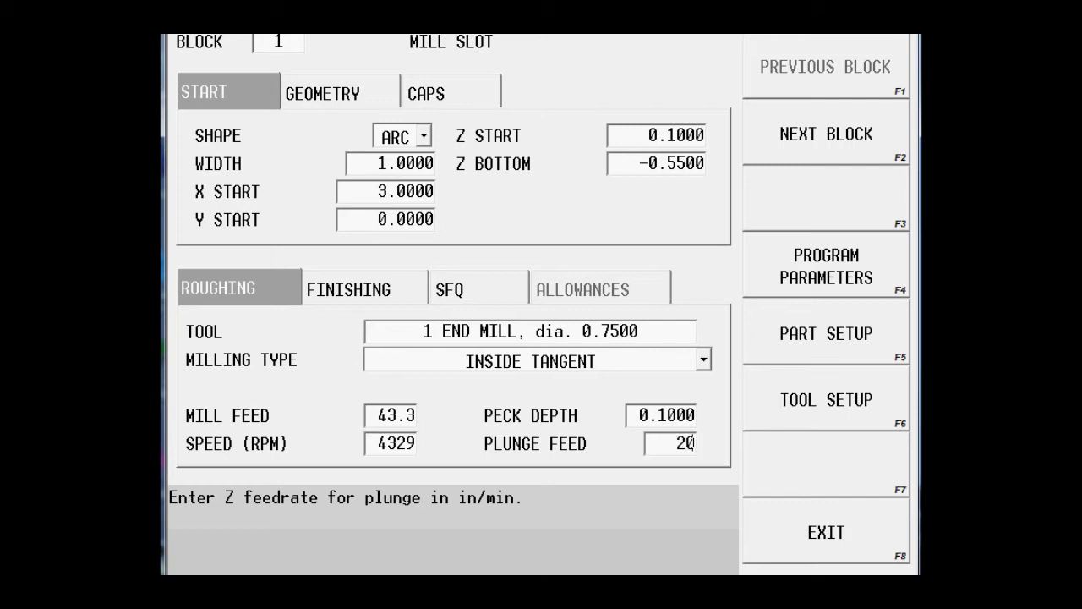
pyautogui.press('Return')
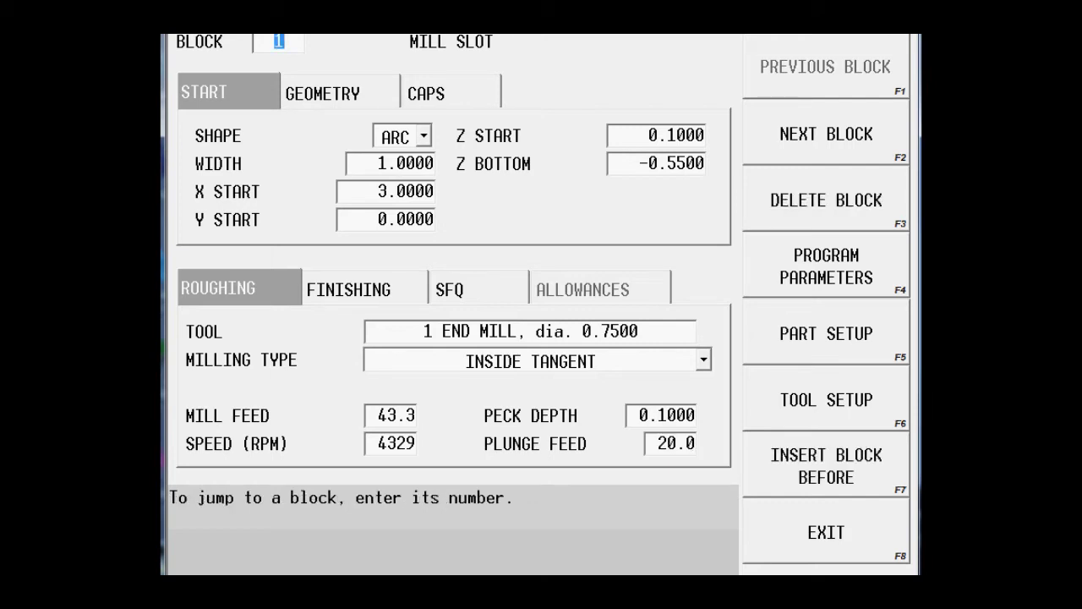
# Set the slot's arc center to X 0, Y 0 in its geometry data
pyautogui.click(339, 91)
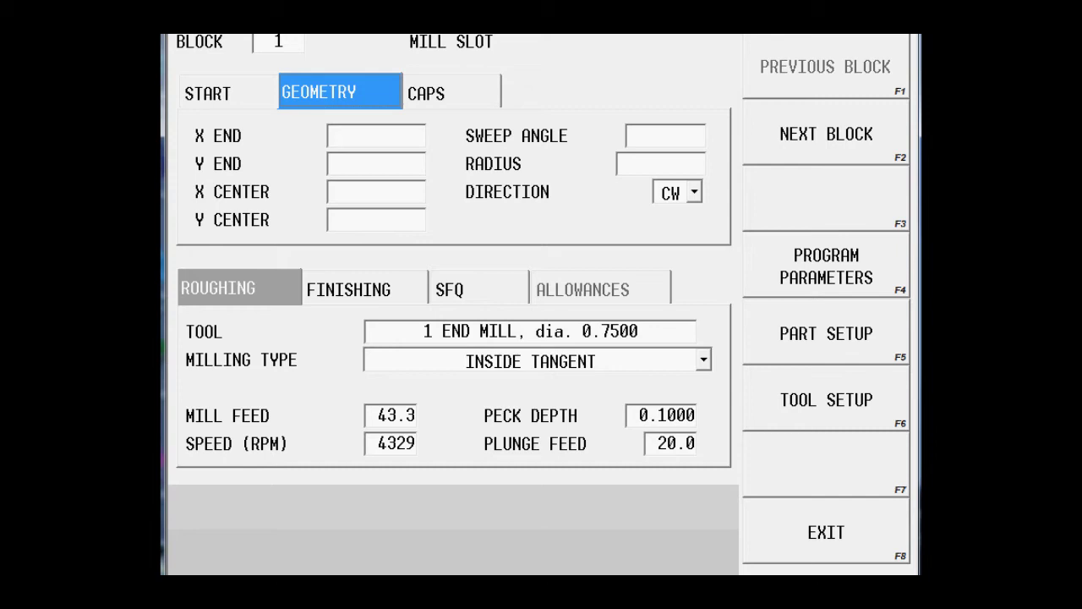
pyautogui.click(377, 191)
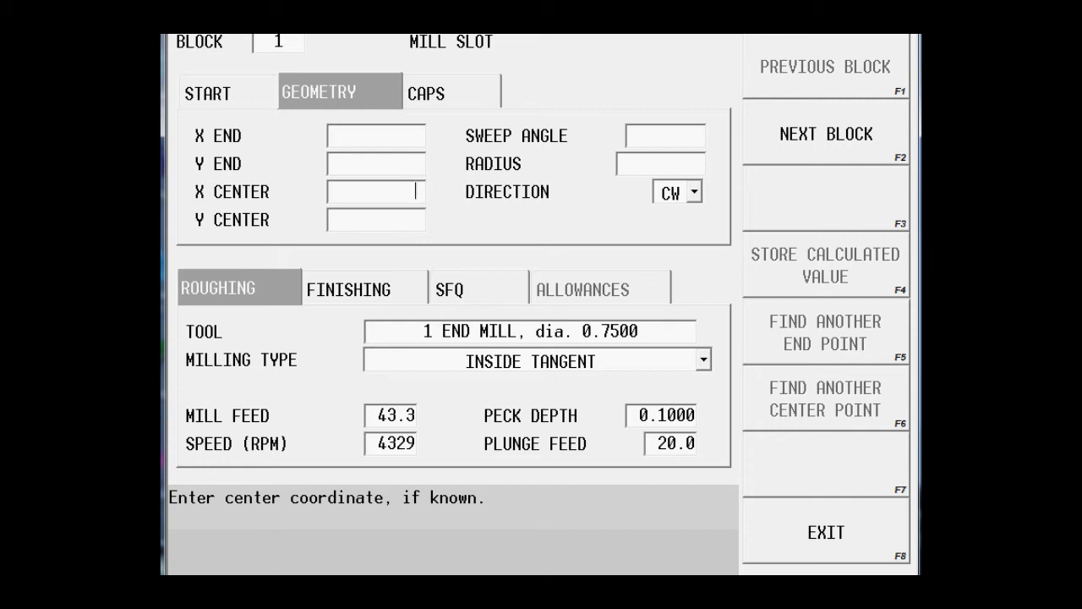
pyautogui.write('0')
pyautogui.press('Return')
pyautogui.write('0000')
pyautogui.press('Return')
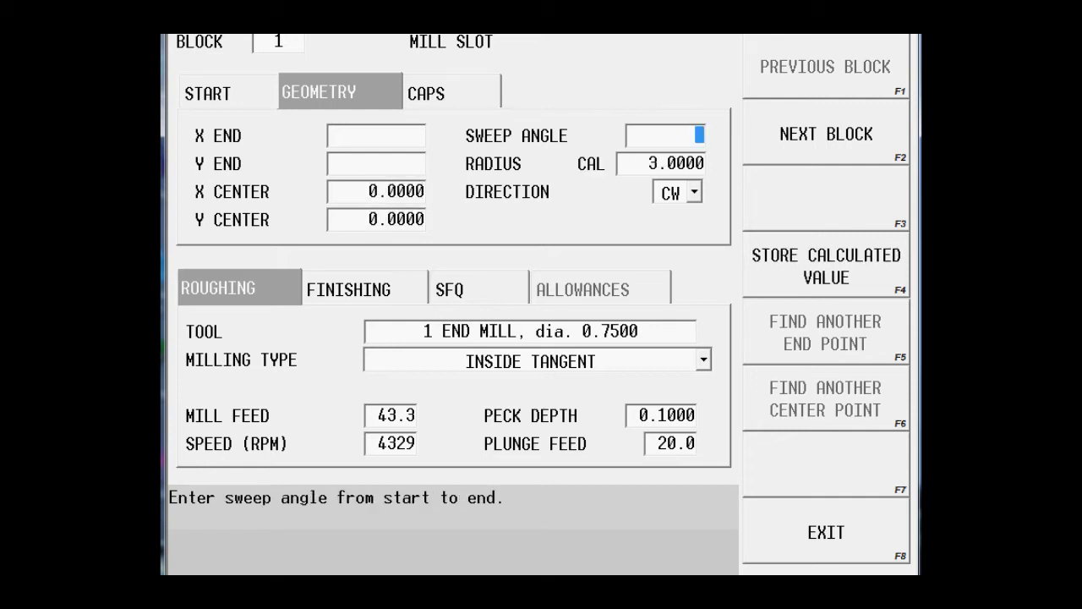
# Set the arc's sweep angle to 60 degrees and its direction to CCW
pyautogui.press('Return')
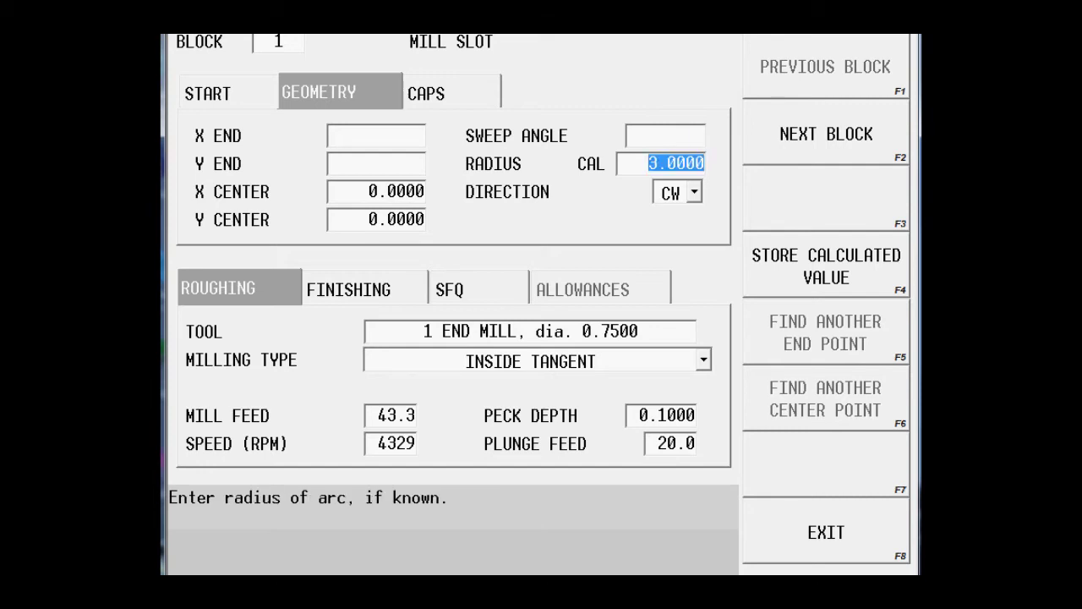
pyautogui.click(696, 135)
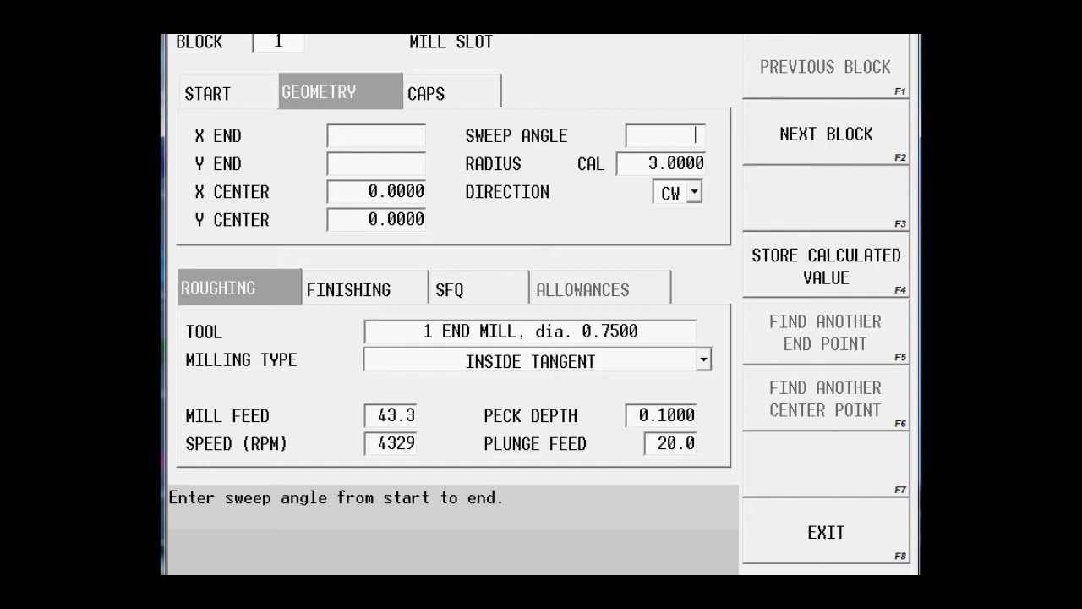
pyautogui.write('60')
pyautogui.press('Return')
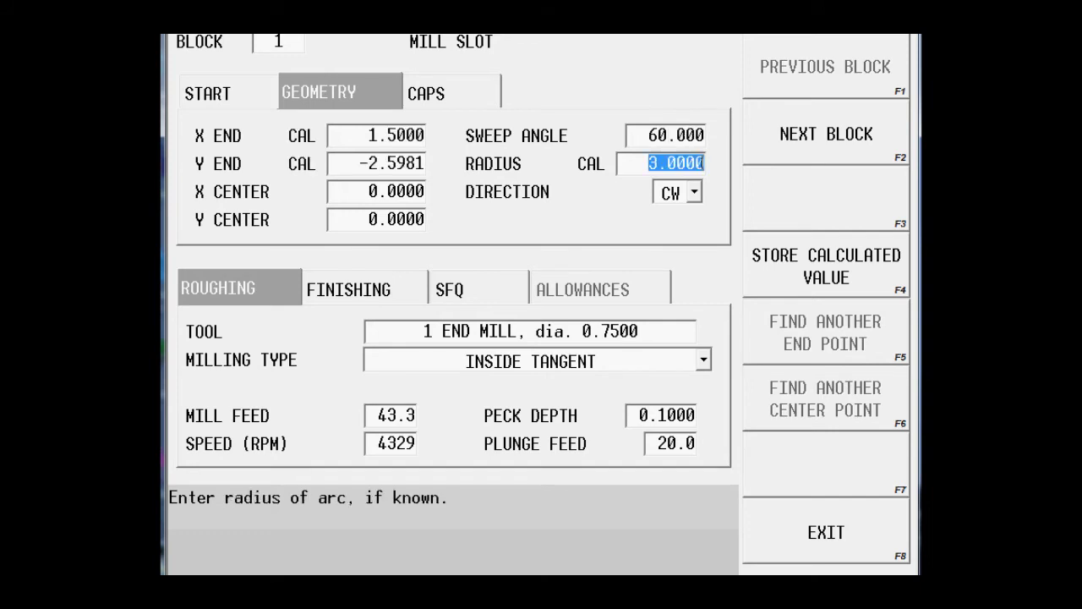
pyautogui.press('Return')
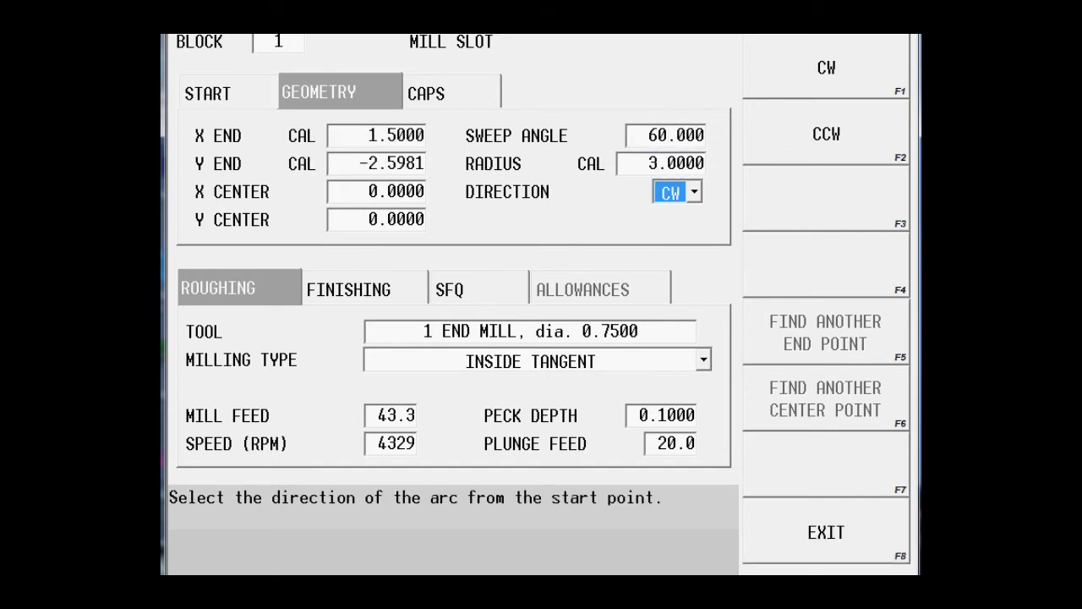
pyautogui.hotkey('alt', 'Down')
pyautogui.press('Down')
pyautogui.press('Return')
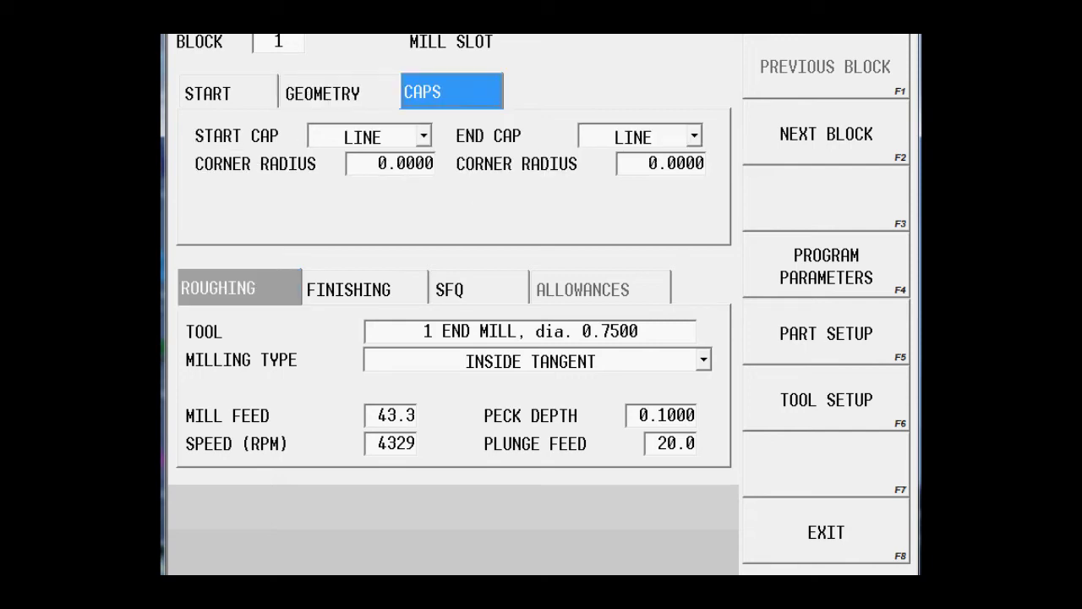
# Set both the start cap and the end cap of the slot to Append Arc
pyautogui.click(423, 135)
pyautogui.click(369, 181)
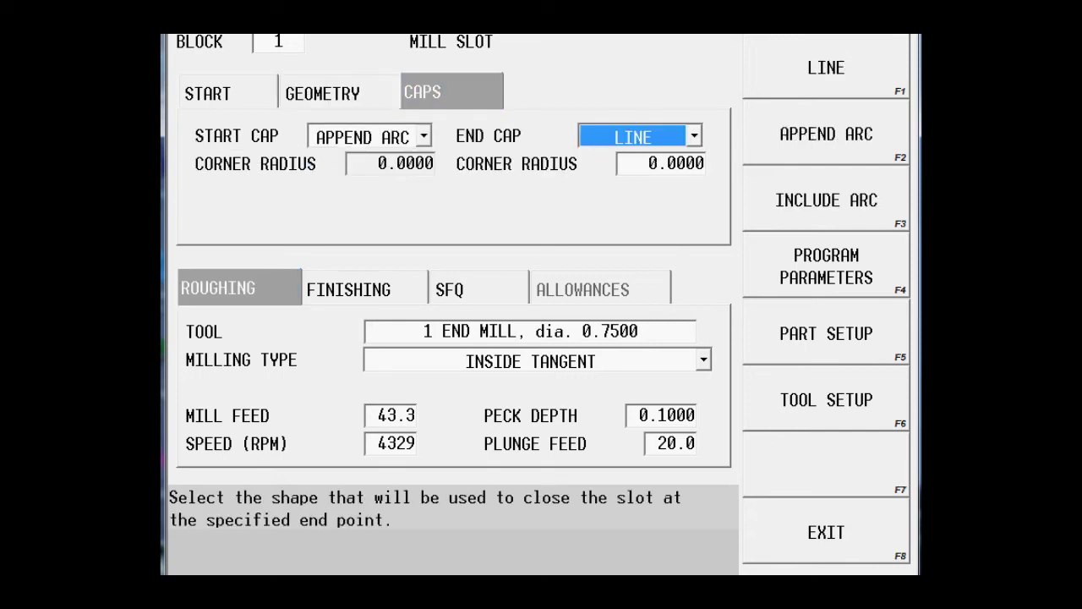
pyautogui.hotkey('alt', 'Down')
pyautogui.press('Down')
pyautogui.press('Return')
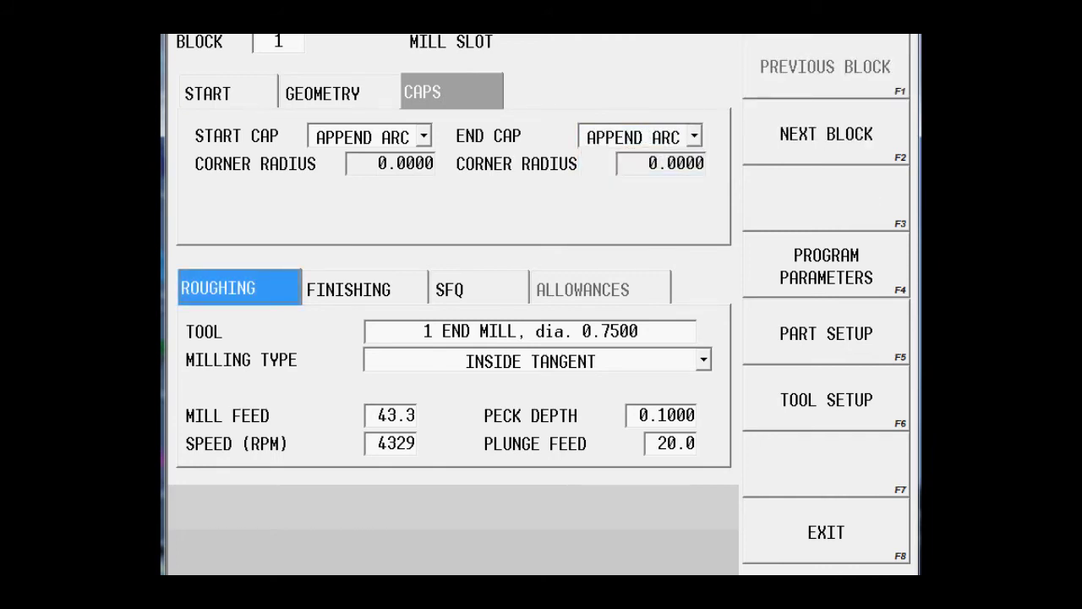
# Draw the graphics simulation of the single arc slot and return to programming
pyautogui.hotkey('ctrl', 'd')
pyautogui.press('F1')
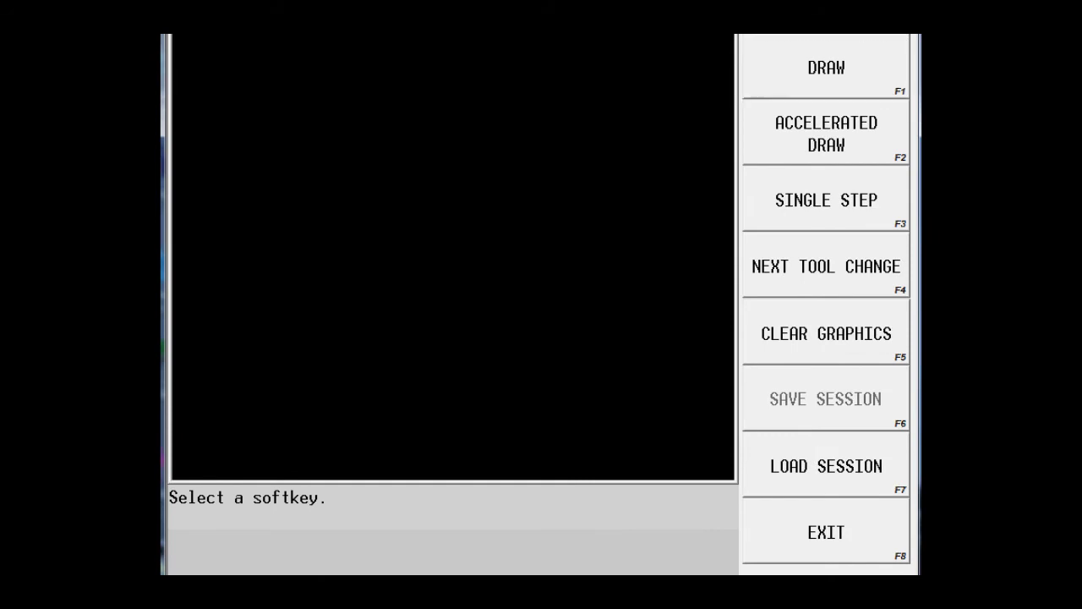
pyautogui.press('F1')
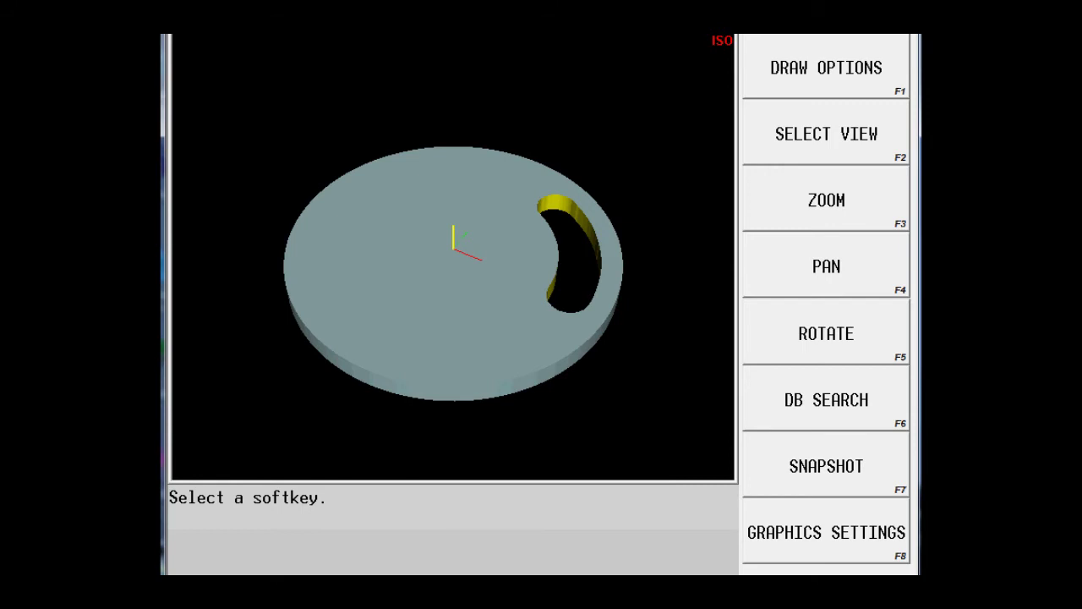
pyautogui.press('F10')
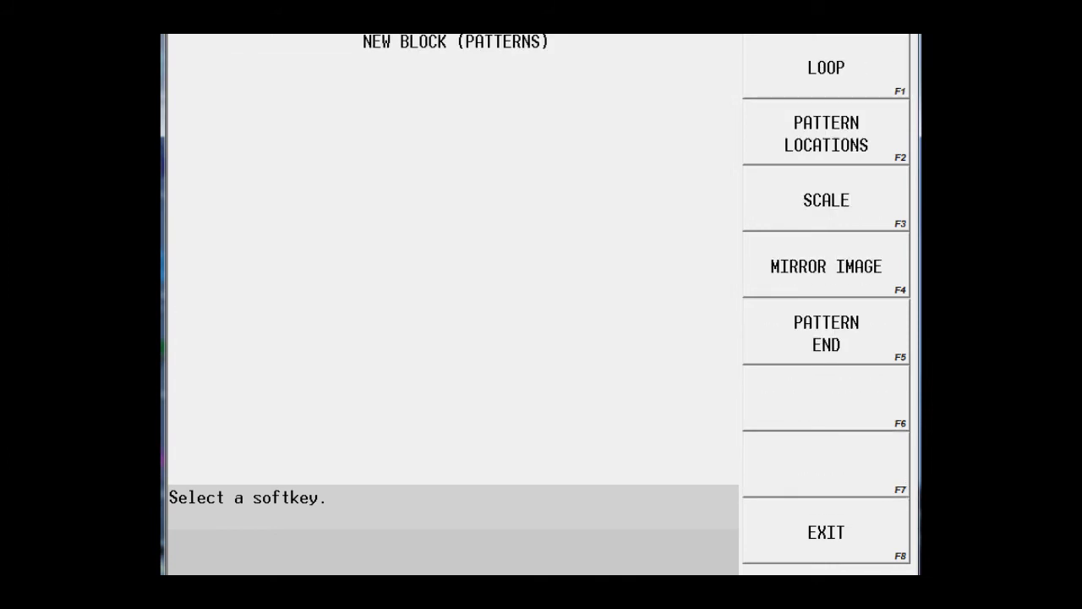
# Insert a Loop Rotate pattern block before the mill slot with the number of repeats set to 3
pyautogui.press('F1')
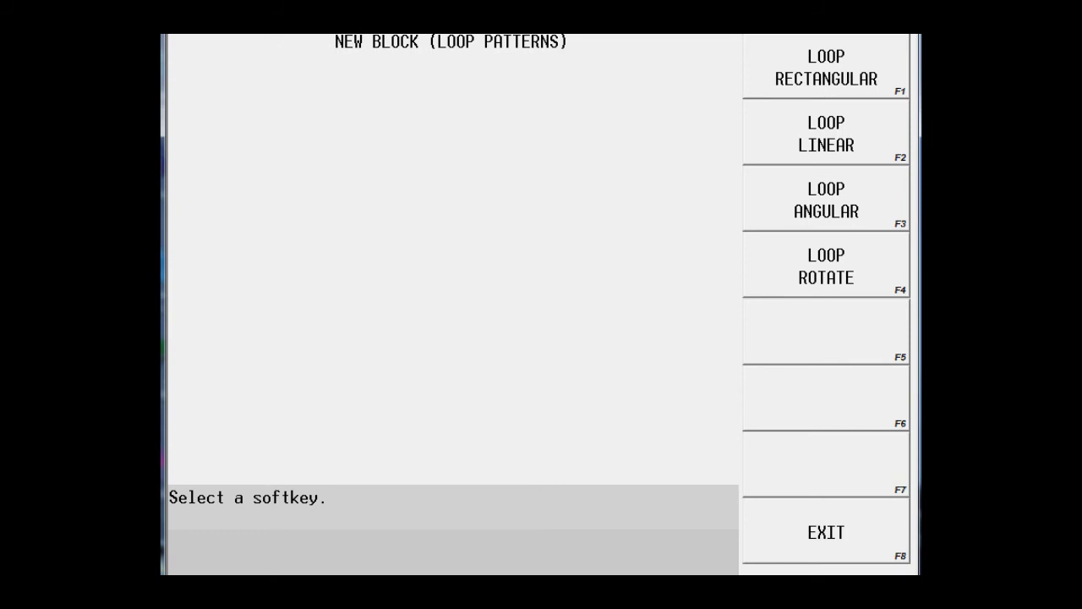
pyautogui.press('F4')
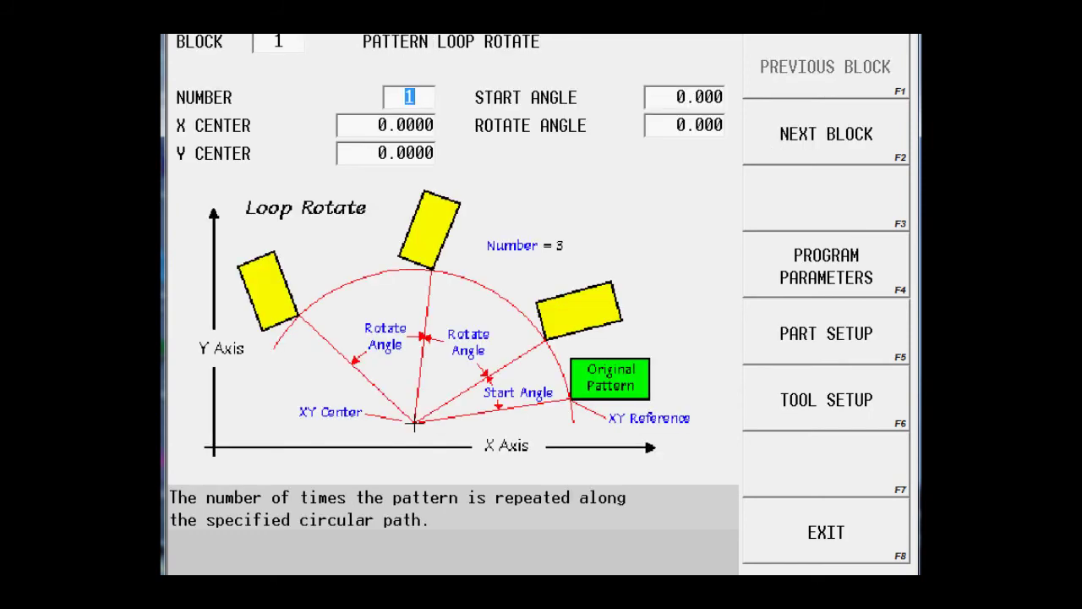
pyautogui.write('3')
pyautogui.press('Return')
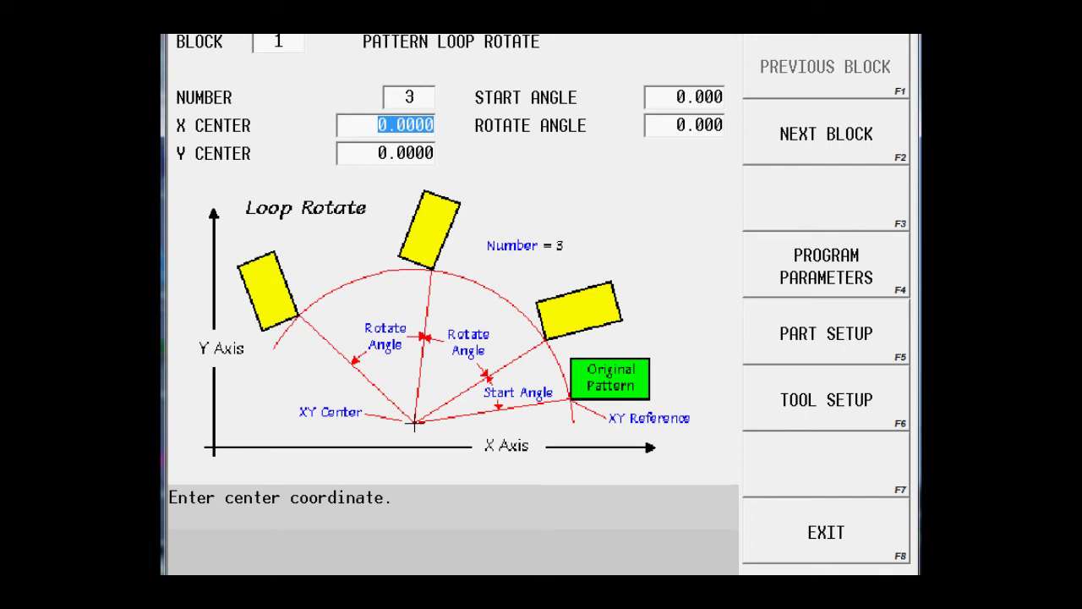
# Set the rotate pattern's start angle to 0 and its rotate angle to 120 degrees
pyautogui.click(699, 97)
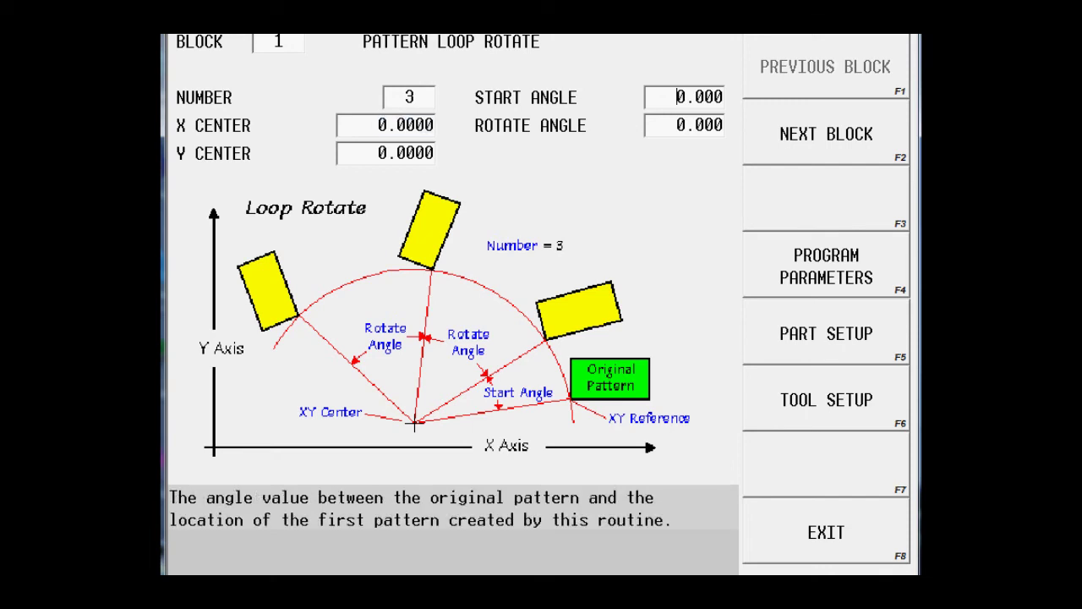
pyautogui.write('0')
pyautogui.press('Return')
pyautogui.write('120')
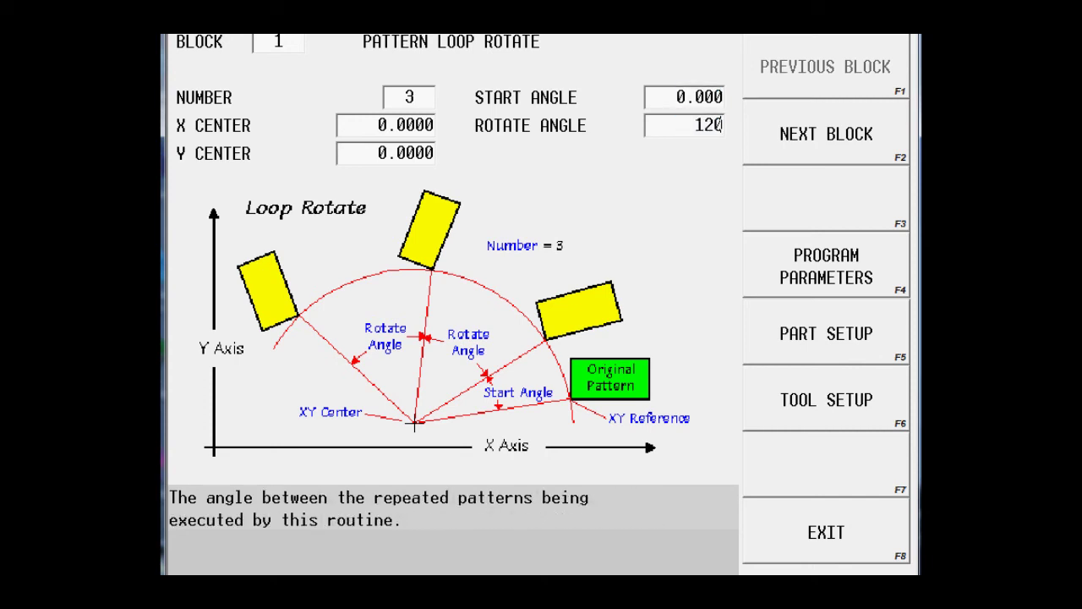
pyautogui.press('Return')
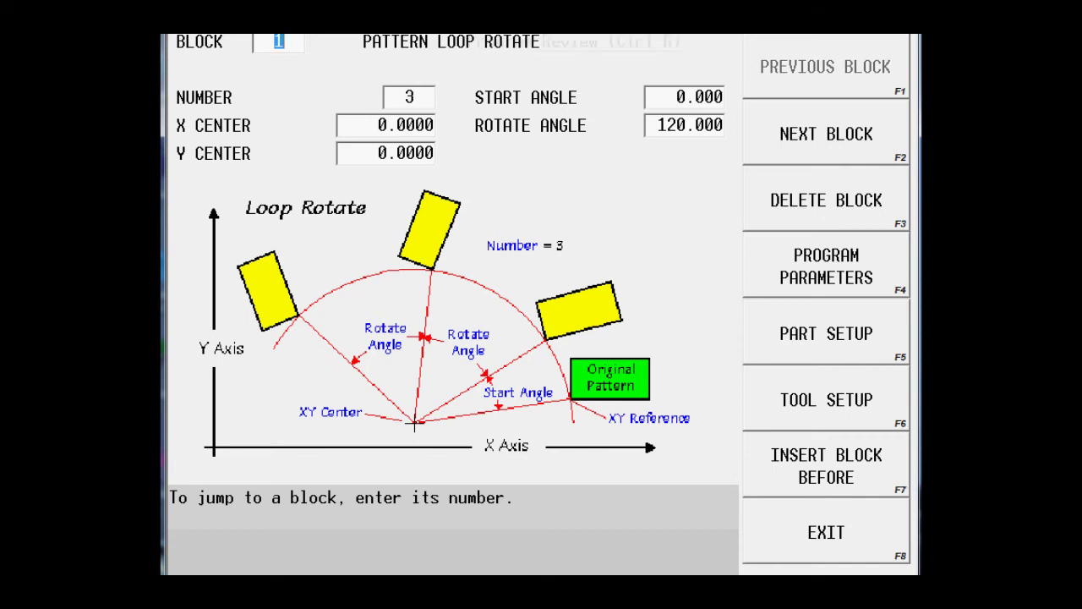
# Insert a Pattern End block after the mill slot and return to the program review
pyautogui.press('F8')
pyautogui.click(339, 153)
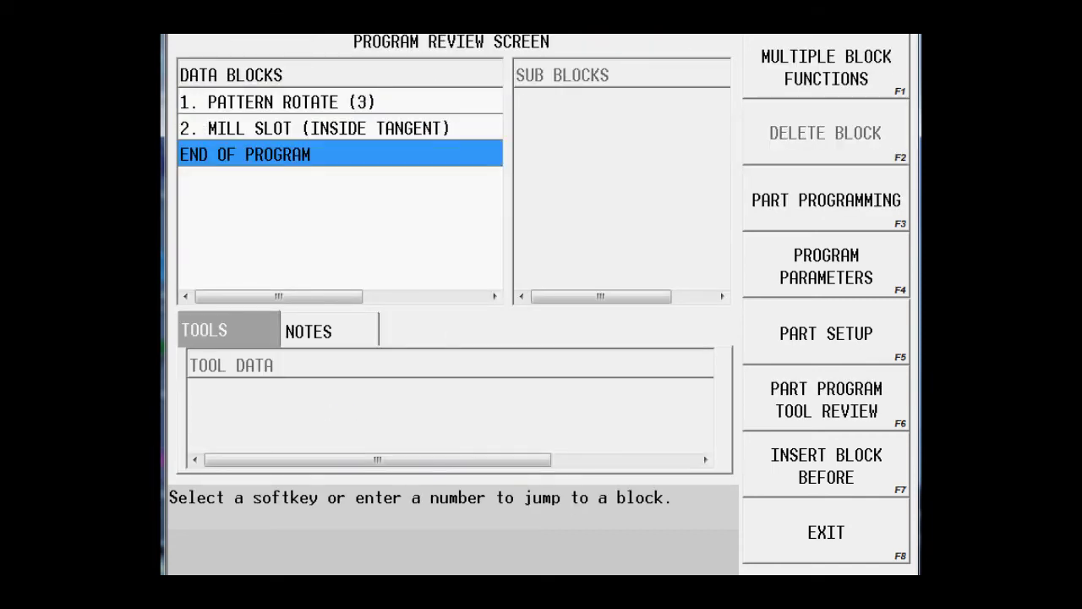
pyautogui.press('F7')
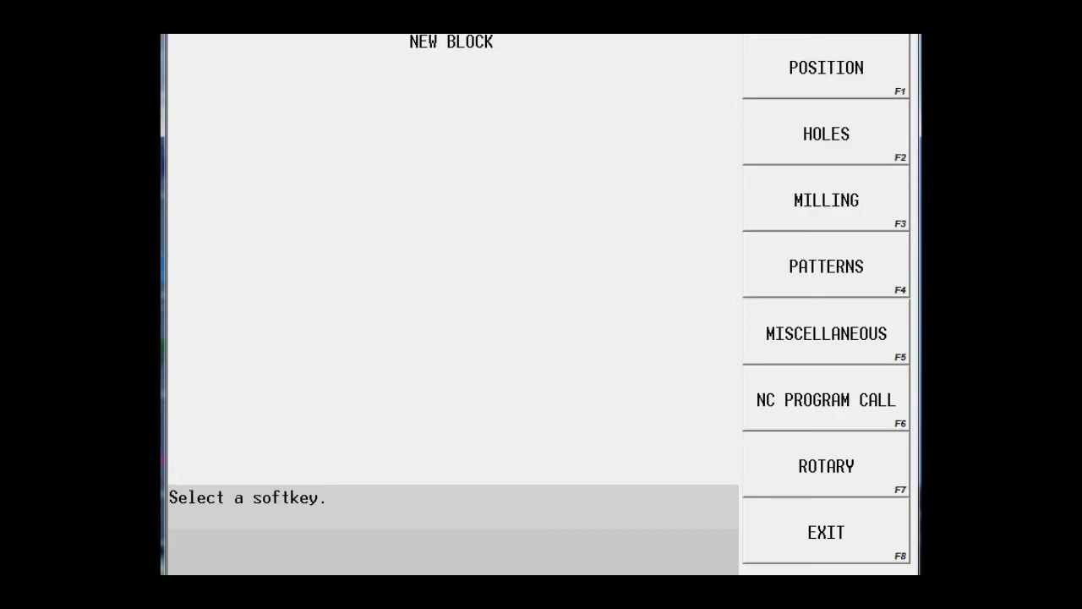
pyautogui.press('F4')
pyautogui.press('F5')
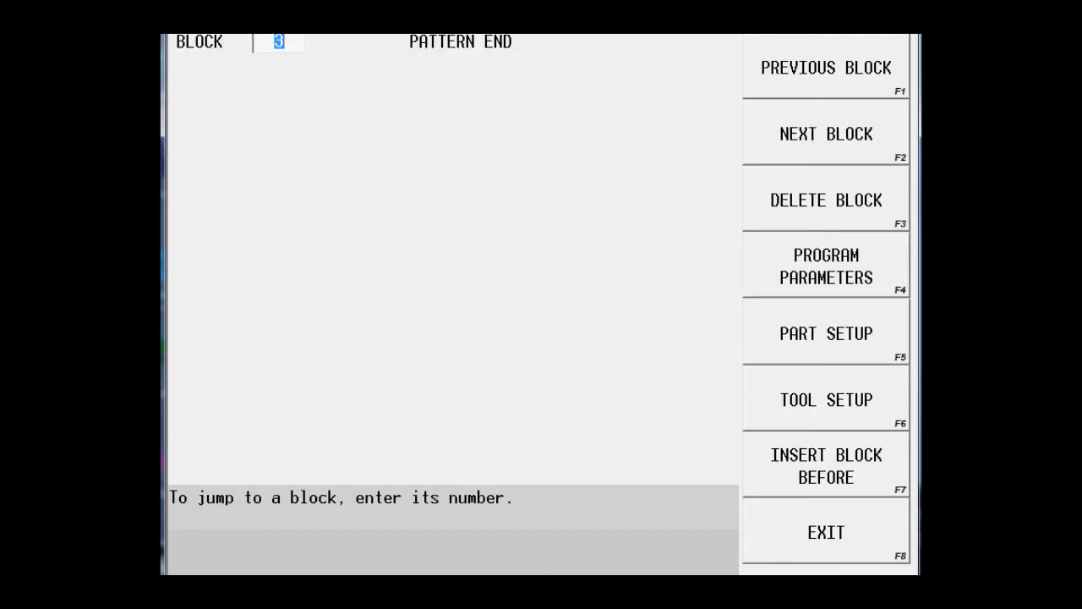
pyautogui.press('F8')
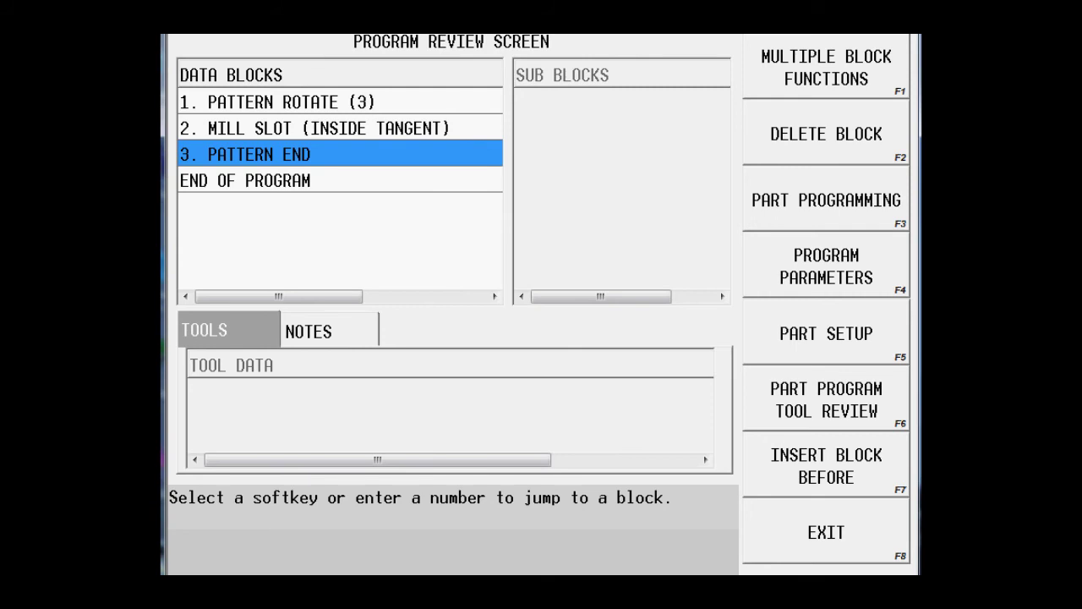
# Review the program blocks and draw the graphics simulation of the rotated slot pattern
pyautogui.click(339, 127)
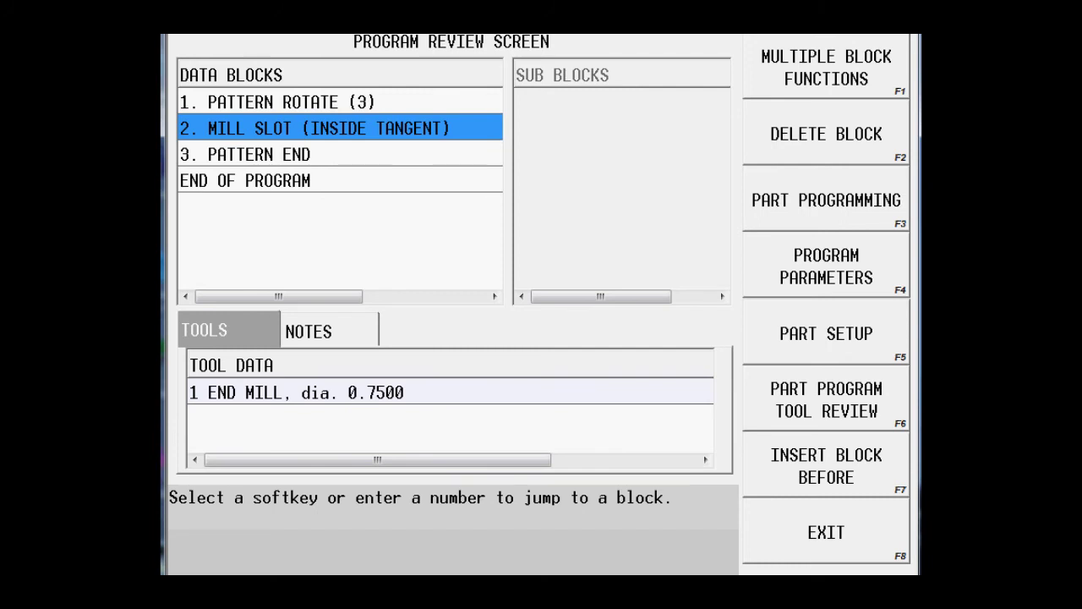
pyautogui.click(339, 154)
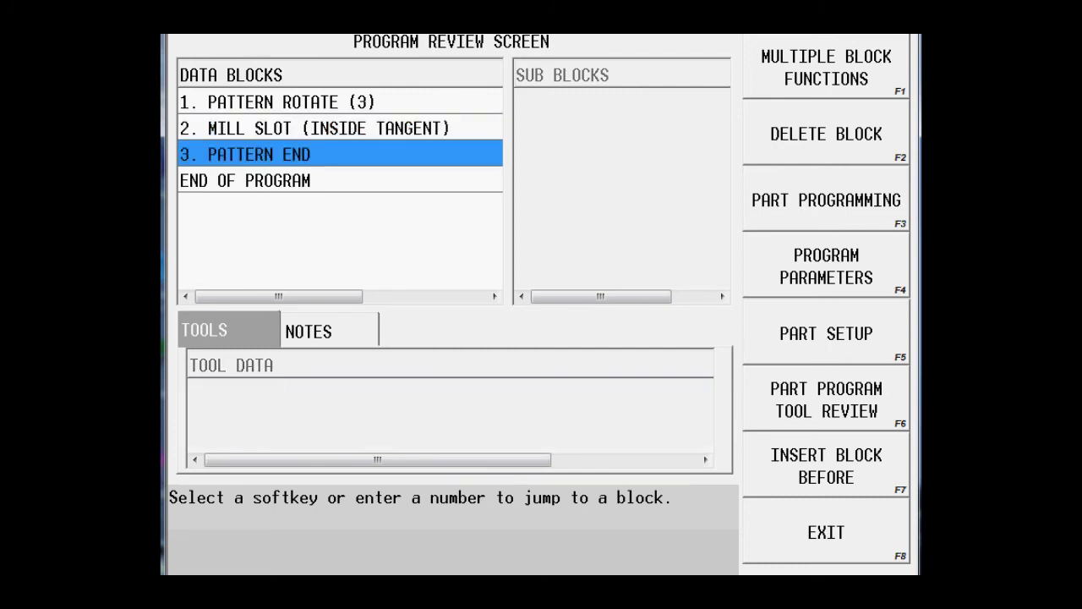
pyautogui.hotkey('ctrl', 'd')
pyautogui.press('F1')
pyautogui.press('F1')
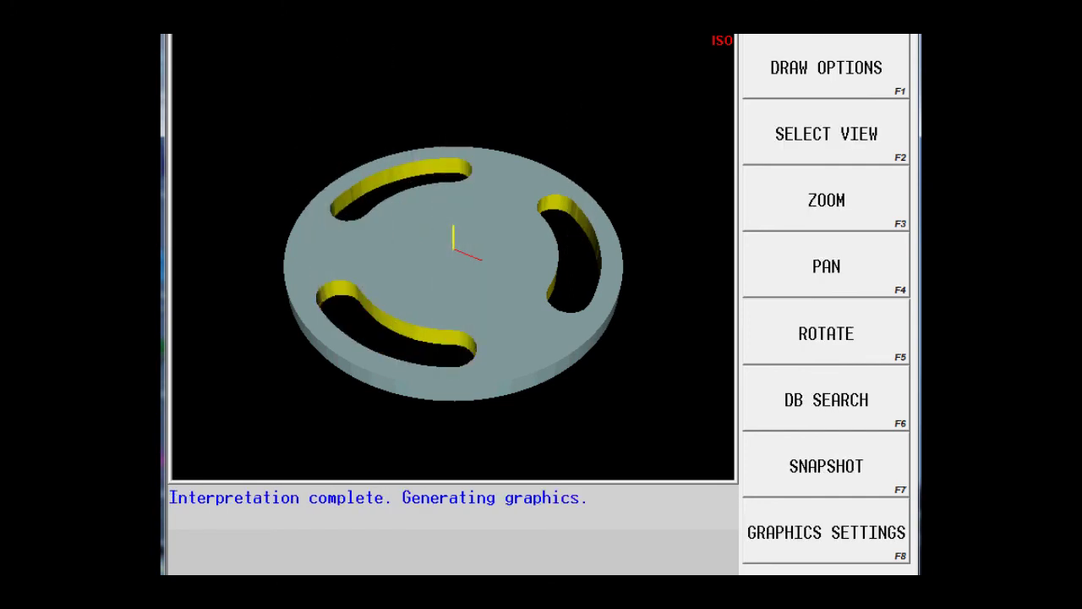
pyautogui.press('F9')
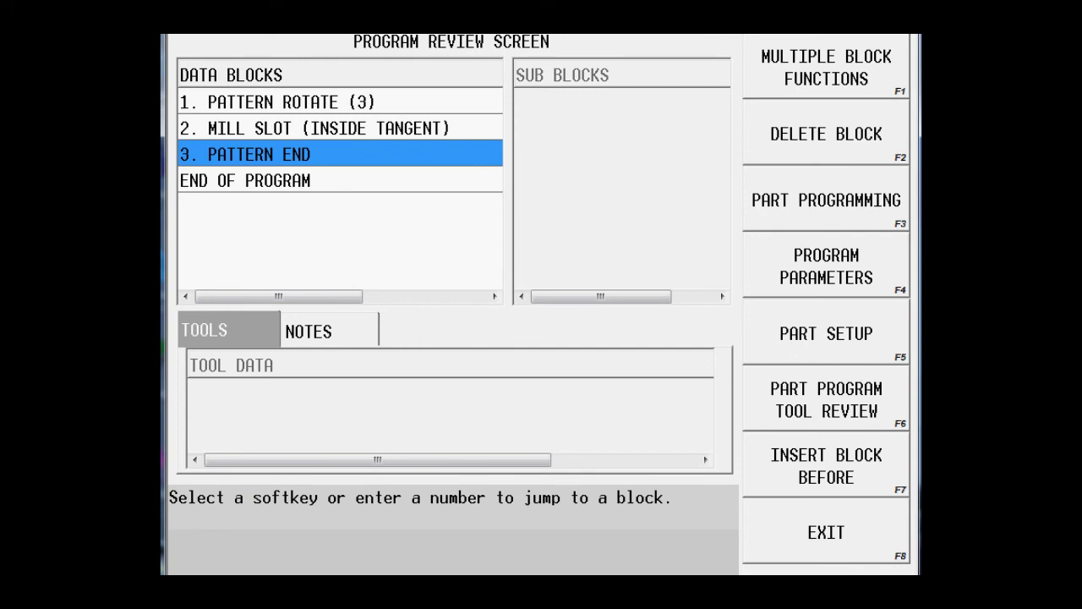
# Add a mill circle as block 4 after the Pattern End block
pyautogui.press('Return')
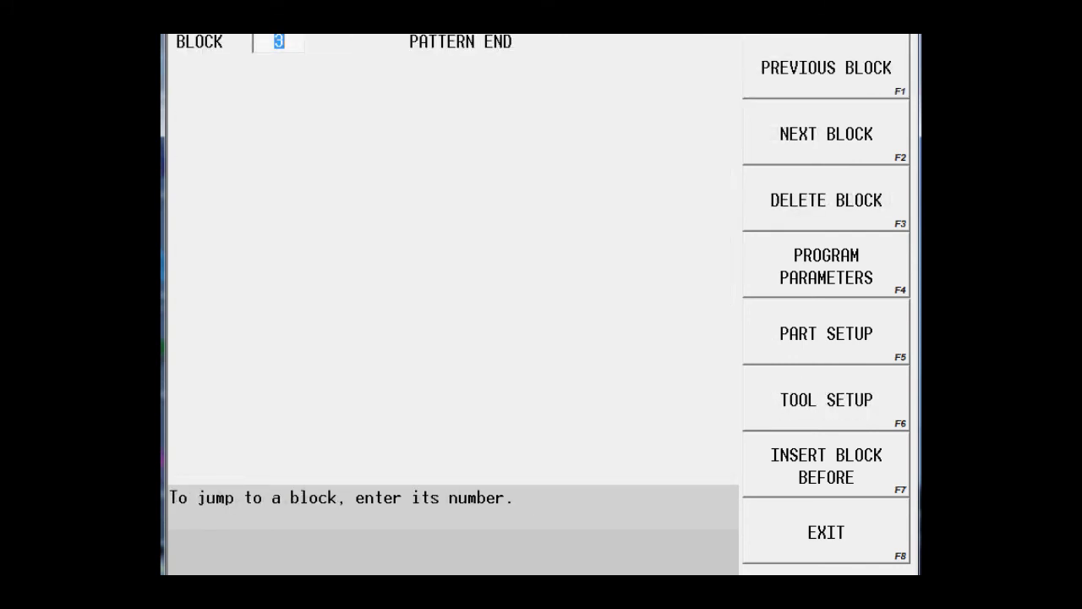
pyautogui.press('F2')
pyautogui.press('F3')
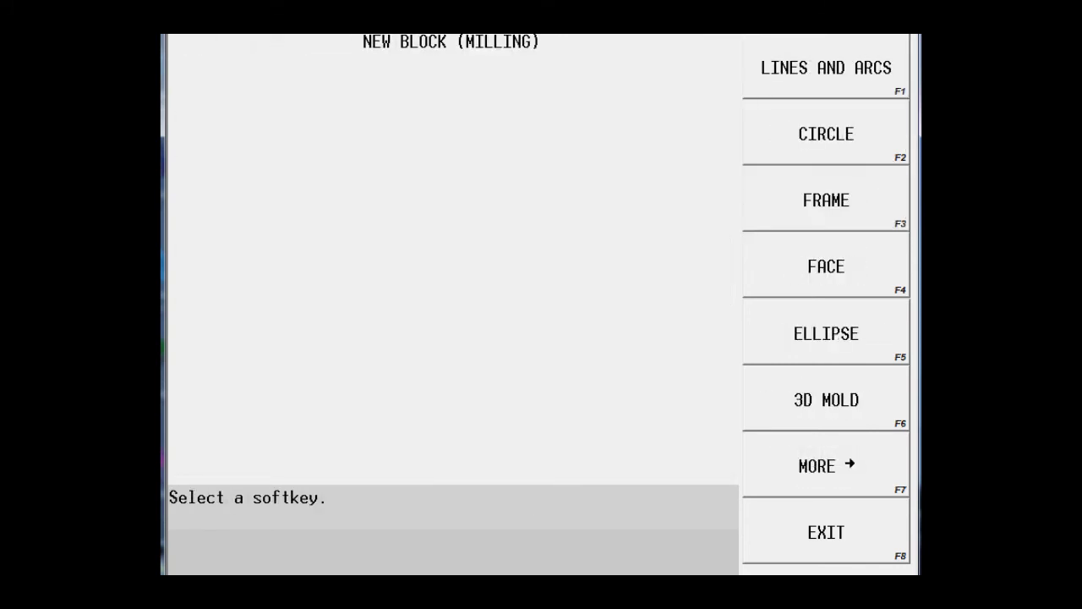
pyautogui.press('F2')
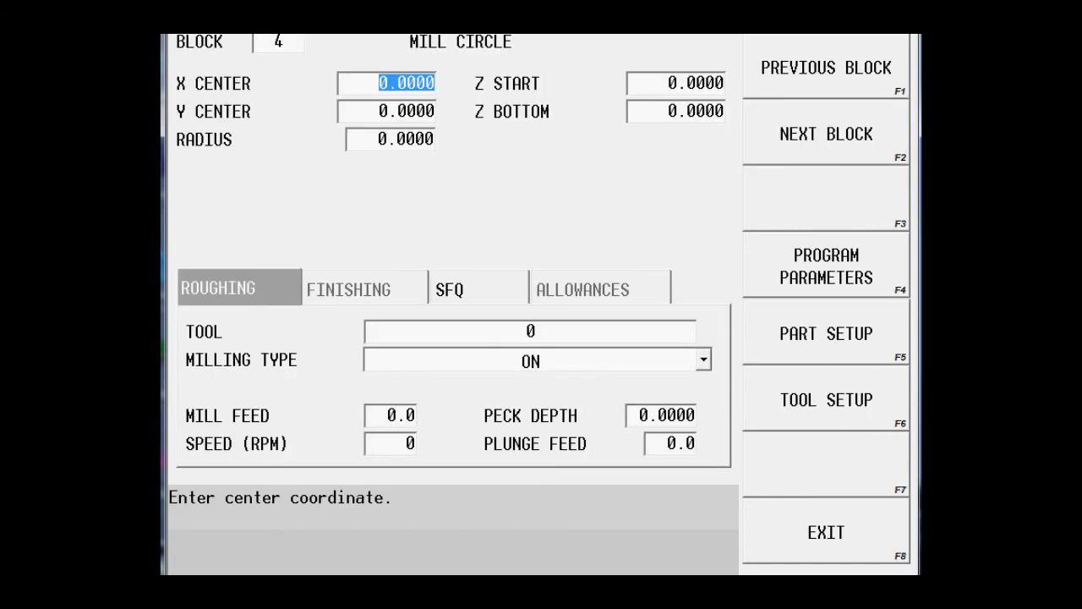
# Keep the circle's center at X 0, Y 0 and set its radius to 1.5
pyautogui.press('Return')
pyautogui.press('Return')
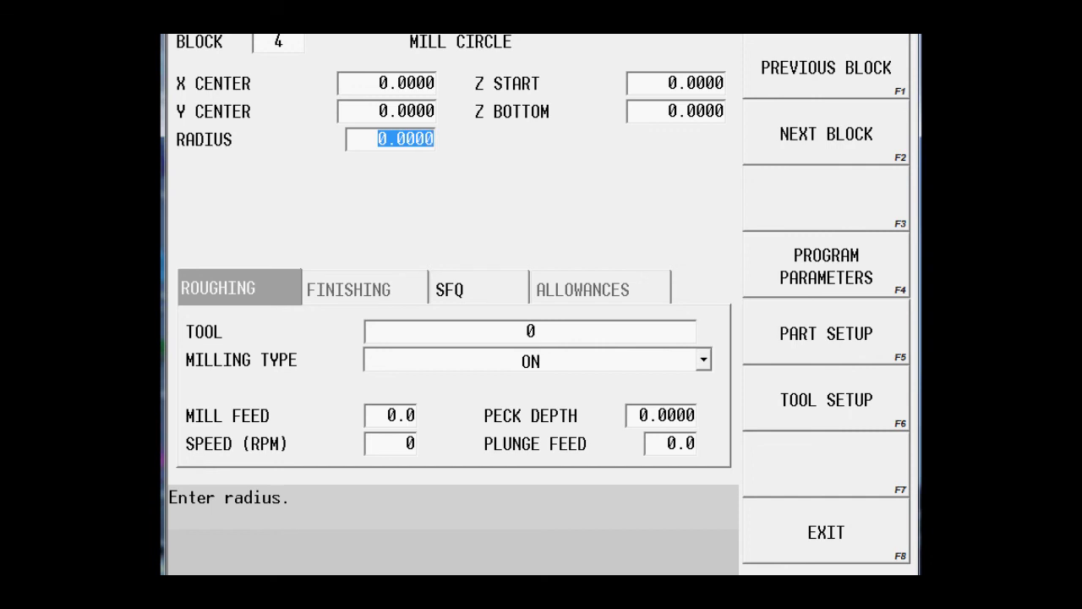
pyautogui.write('1.5')
pyautogui.press('Return')
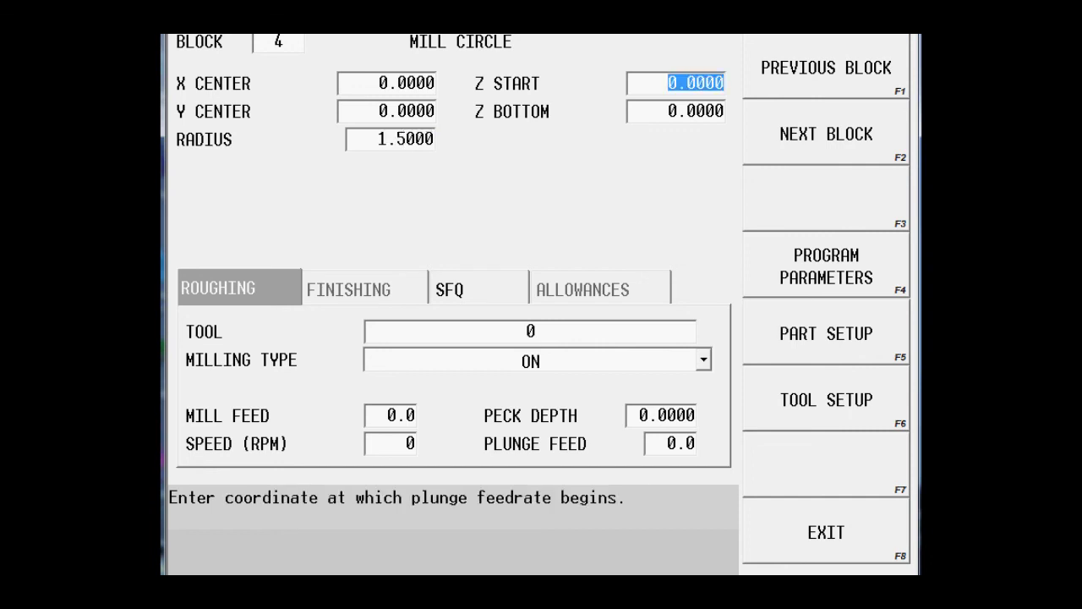
# Set the mill circle's Z start to 0.1 and its Z bottom to -0.55
pyautogui.write('.1')
pyautogui.press('Return')
pyautogui.write('-.5')
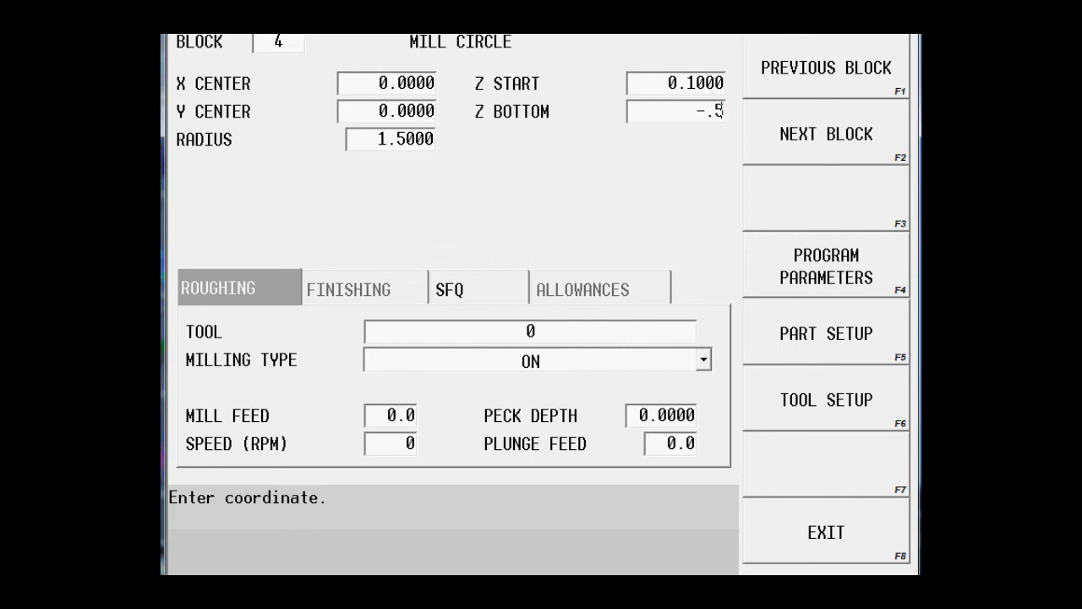
pyautogui.press('Return')
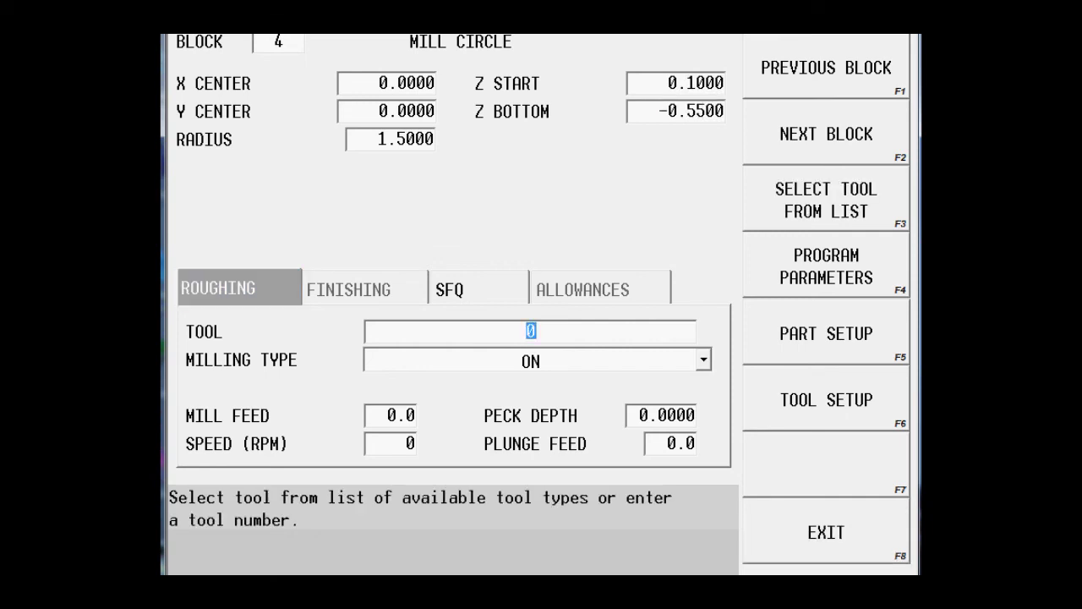
# Assign tool 1 for roughing the circle and choose Pocket Boundary milling, keeping the Outward pocket type
pyautogui.write('1')
pyautogui.press('Return')
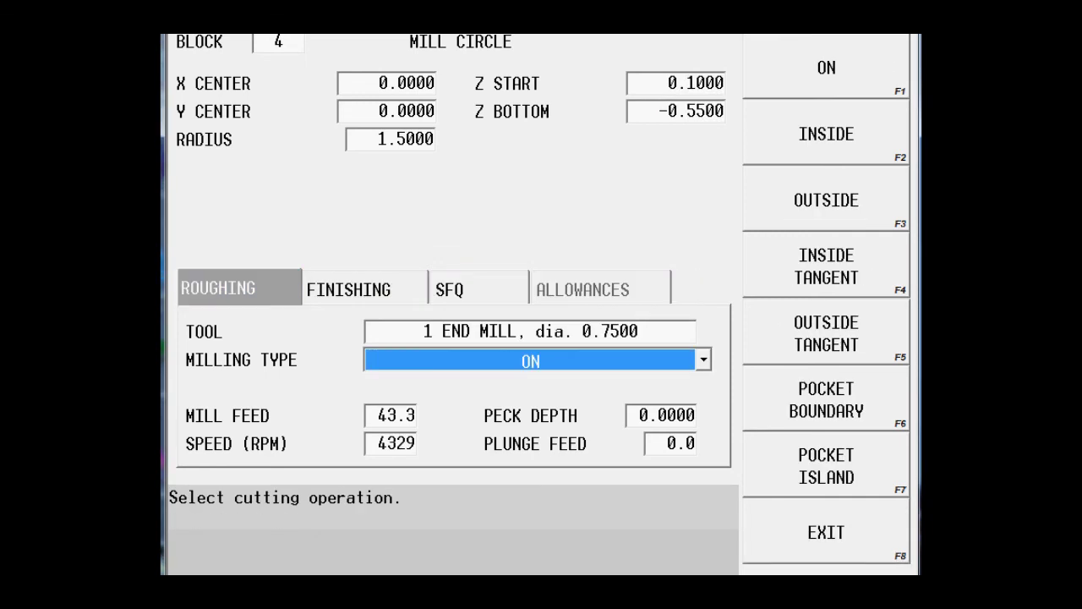
pyautogui.press('F6')
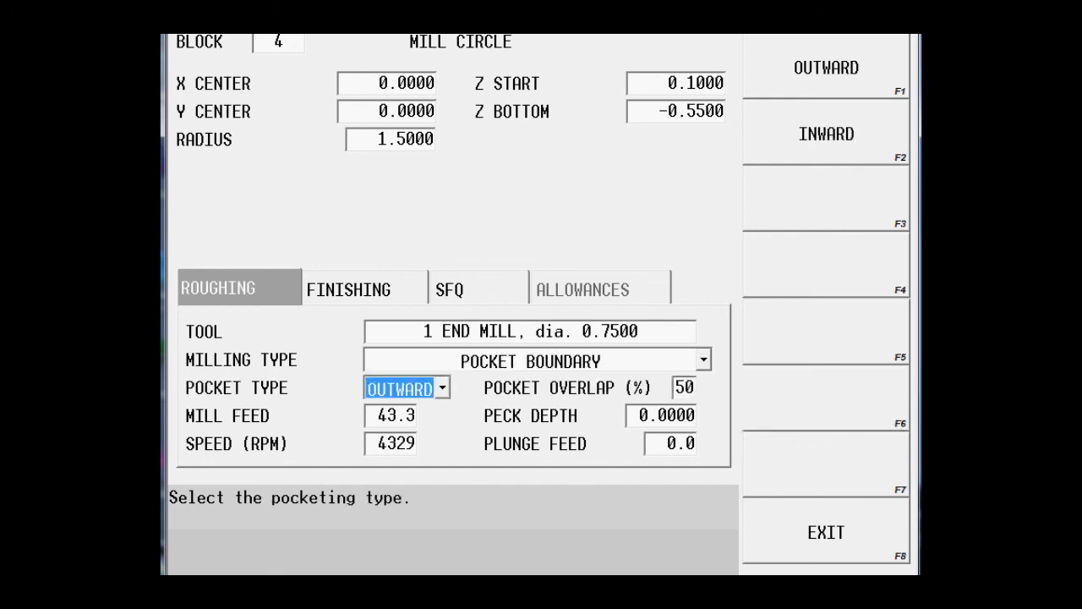
pyautogui.press('Return')
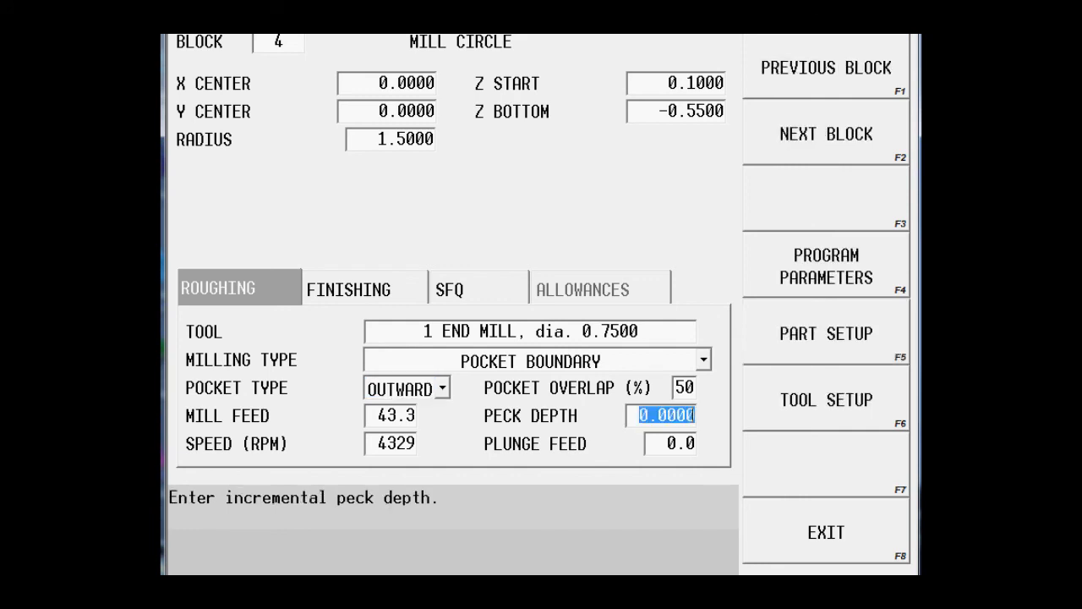
# Set the circle's roughing peck depth to 0.1 and its plunge feed to 20
pyautogui.write('.1')
pyautogui.press('Return')
pyautogui.write('20')
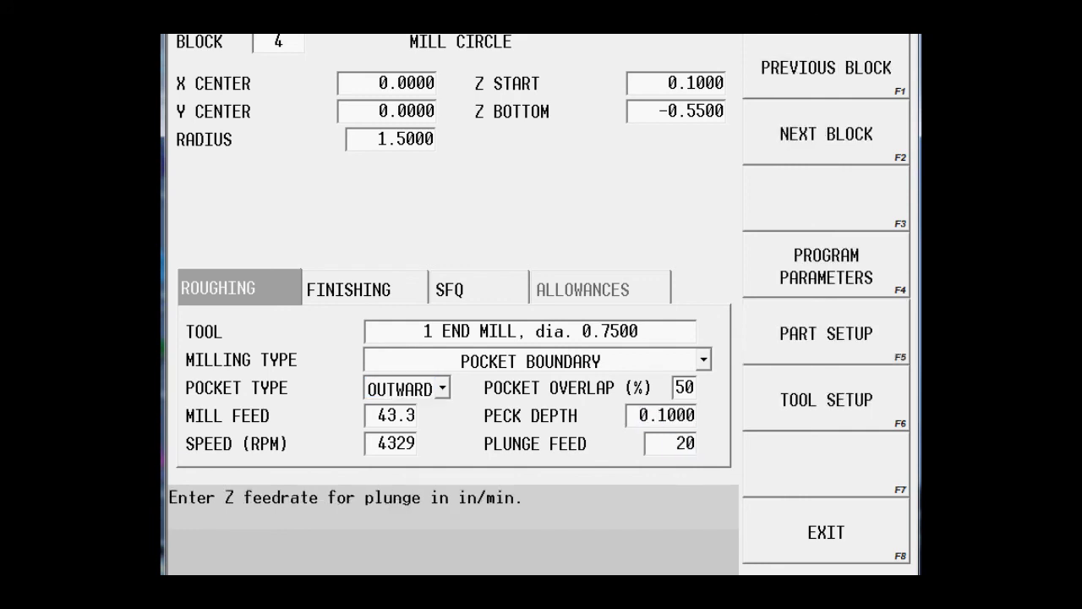
pyautogui.press('Return')
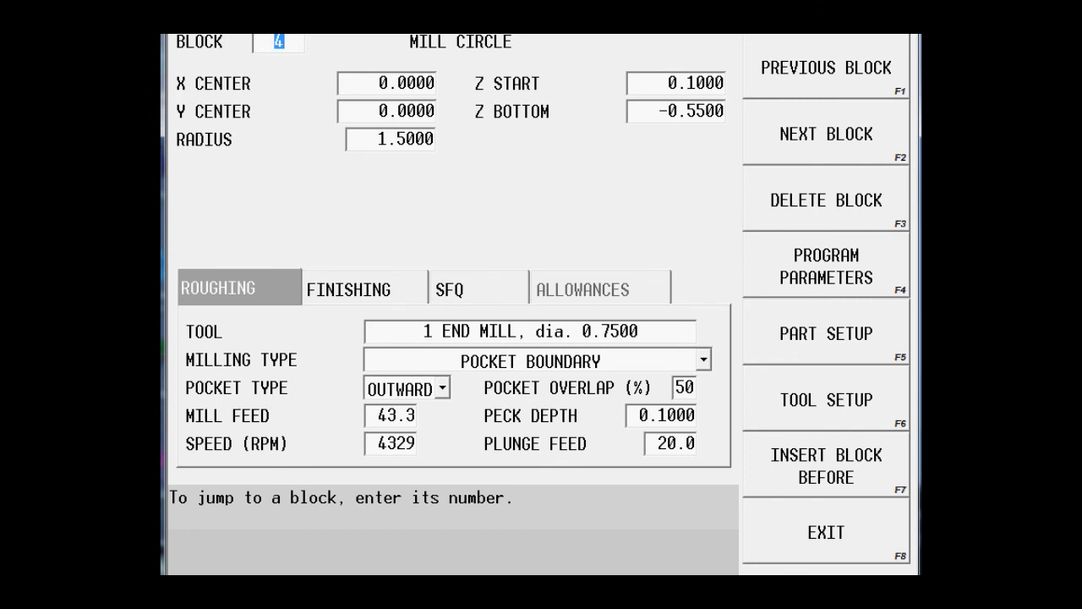